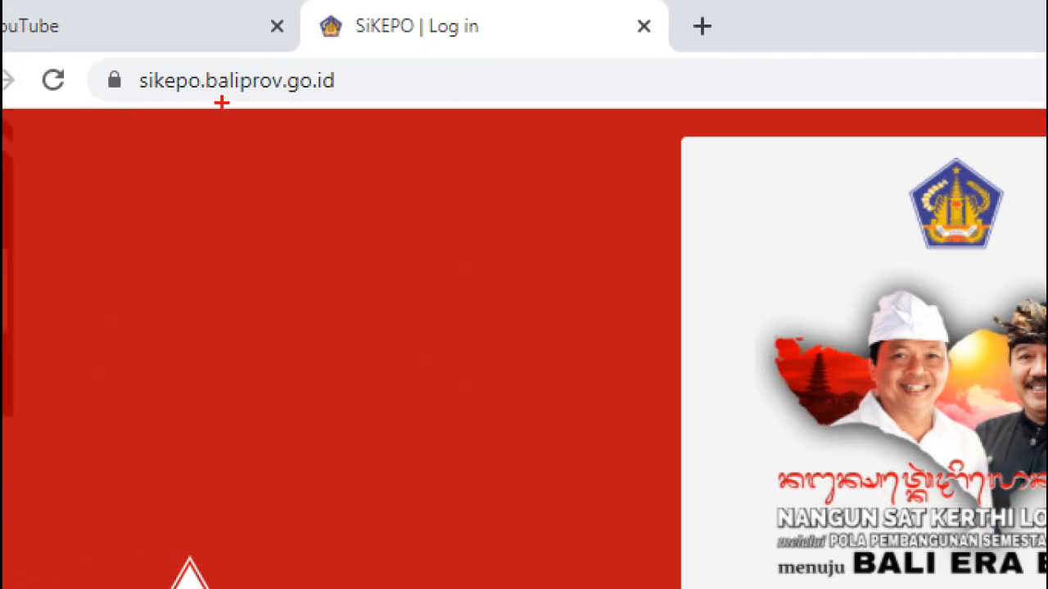
# Drag across text near the top of the SiKEPO login page, with year 2020, username and password filled.
pyautogui.moveTo(140, 104)
pyautogui.mouseDown()
pyautogui.moveTo(311, 107)
pyautogui.moveTo(348, 69)
pyautogui.moveTo(205, 61)
pyautogui.moveTo(127, 76)
pyautogui.moveTo(135, 104)
pyautogui.moveTo(154, 106)
pyautogui.mouseUp()
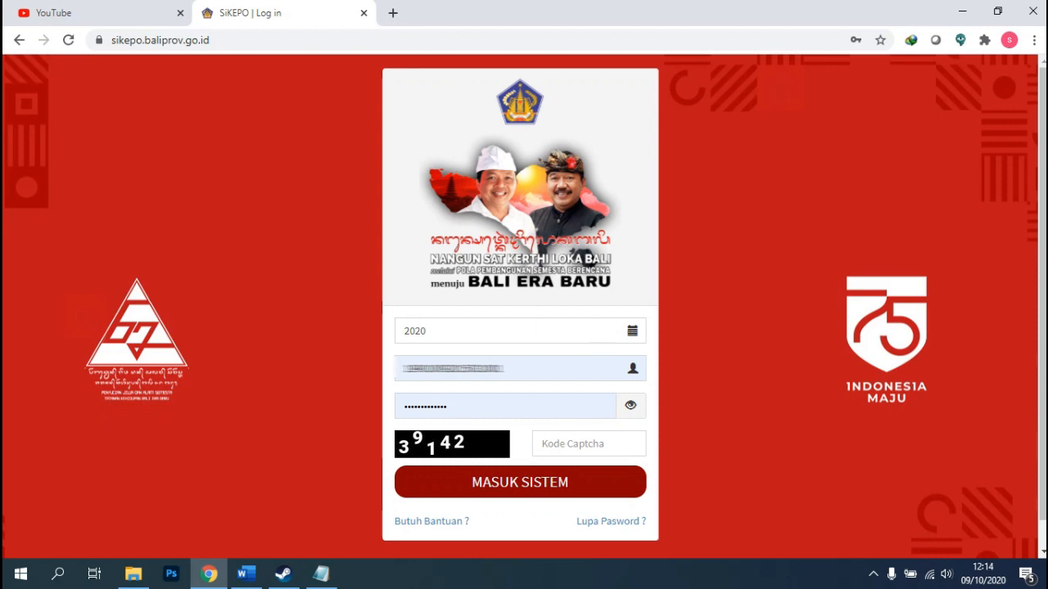
pyautogui.click(321, 573)
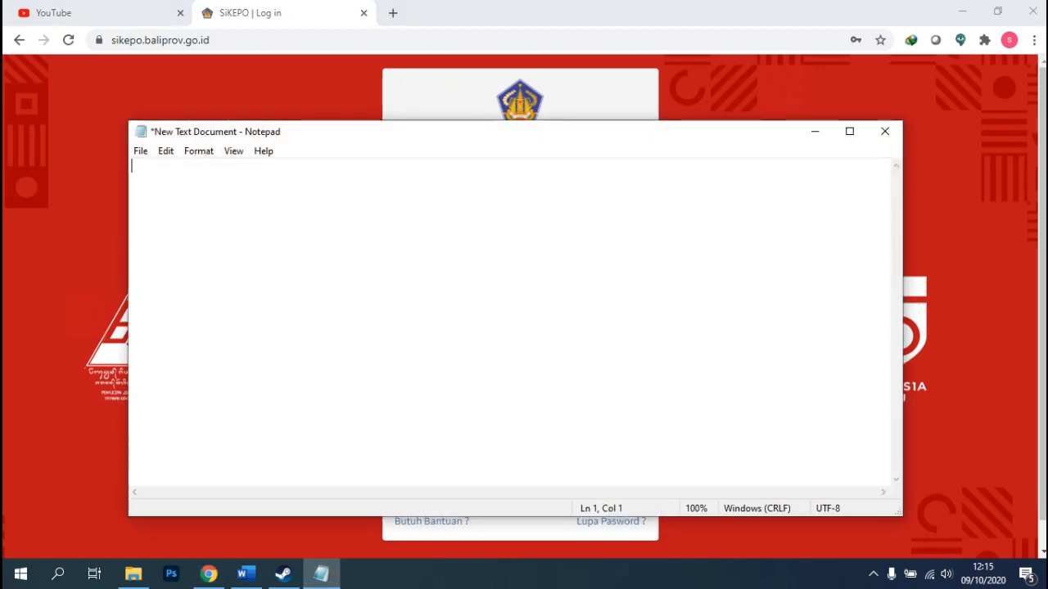
pyautogui.press('Return')
pyautogui.press('Return')
pyautogui.press('Return')
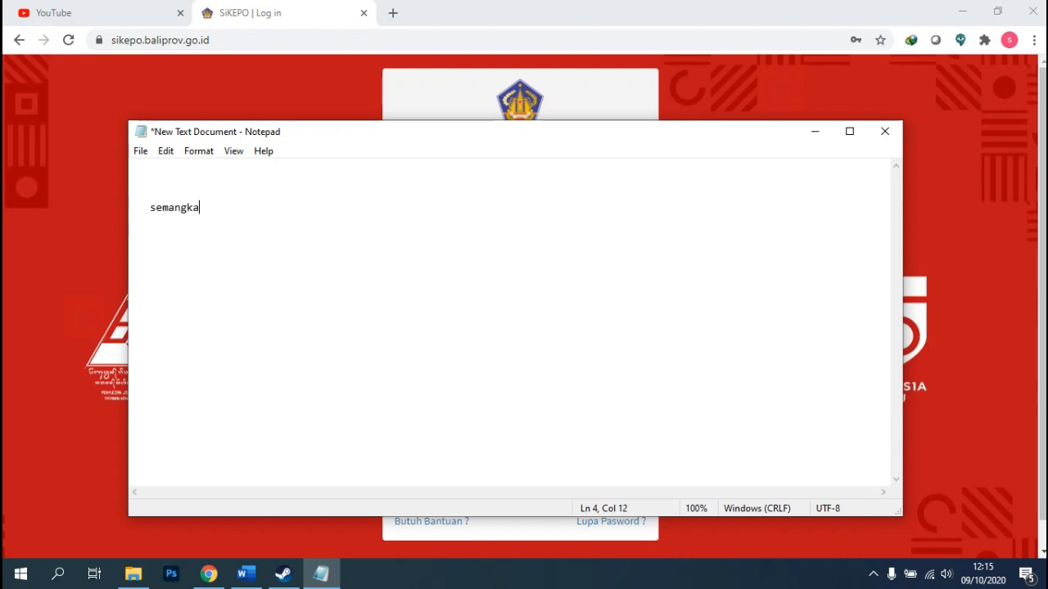
pyautogui.hotkey('ctrl', 'Left')
pyautogui.hotkey('shift', 'Right')
pyautogui.hotkey('shift', 'Right')
pyautogui.hotkey('shift', 'Right')
pyautogui.hotkey('shift', 'Right')
pyautogui.hotkey('shift', 'Right')
pyautogui.hotkey('shift', 'Right')
pyautogui.hotkey('shift', 'Right')
pyautogui.hotkey('shift', 'Right')
pyautogui.hotkey('shift', 'Right')
pyautogui.hotkey('shift', 'Right')
pyautogui.hotkey('shift', 'Right')
pyautogui.hotkey('shift', 'Right')
pyautogui.hotkey('shift', 'Right')
pyautogui.hotkey('shift', 'Right')
pyautogui.press('Right')
pyautogui.click(155, 208)
pyautogui.press('BackSpace')
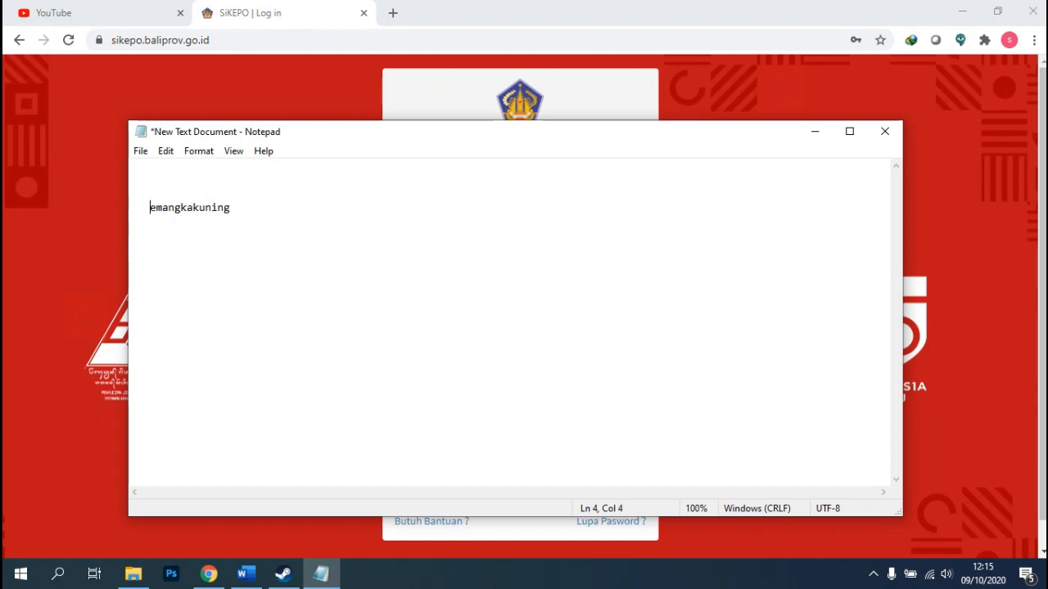
pyautogui.write('S')
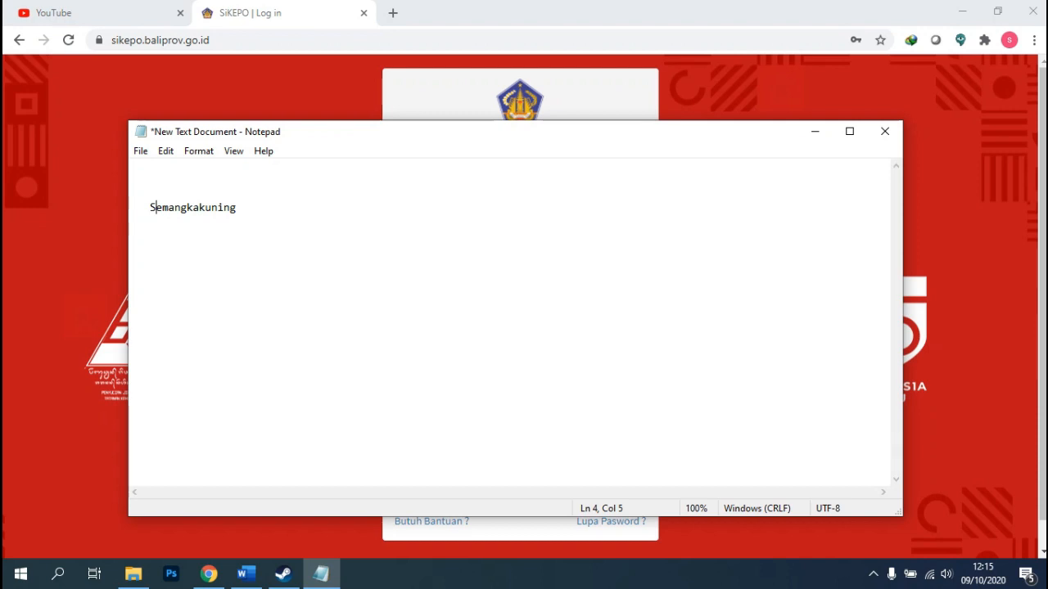
# Insert a hyphen between 'Semangka' and 'kuning'.
pyautogui.click(200, 208)
pyautogui.write('-')
pyautogui.press('BackSpace')
pyautogui.write('-')
pyautogui.press('BackSpace')
pyautogui.write('-')
pyautogui.press('BackSpace')
pyautogui.write('-')
# Replace letters in the second word with digits to finish the sample password.
pyautogui.click(243, 207)
pyautogui.press('Left')
pyautogui.press('Left')
pyautogui.press('BackSpace')
pyautogui.write('1')
pyautogui.press('BackSpace')
pyautogui.write('a')
pyautogui.press('BackSpace')
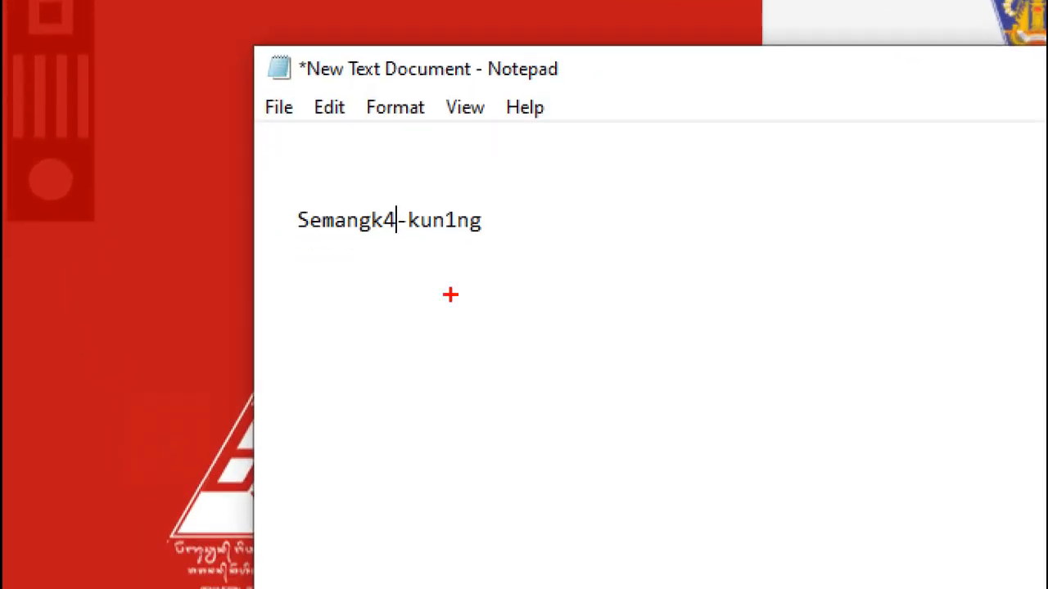
pyautogui.press('End')
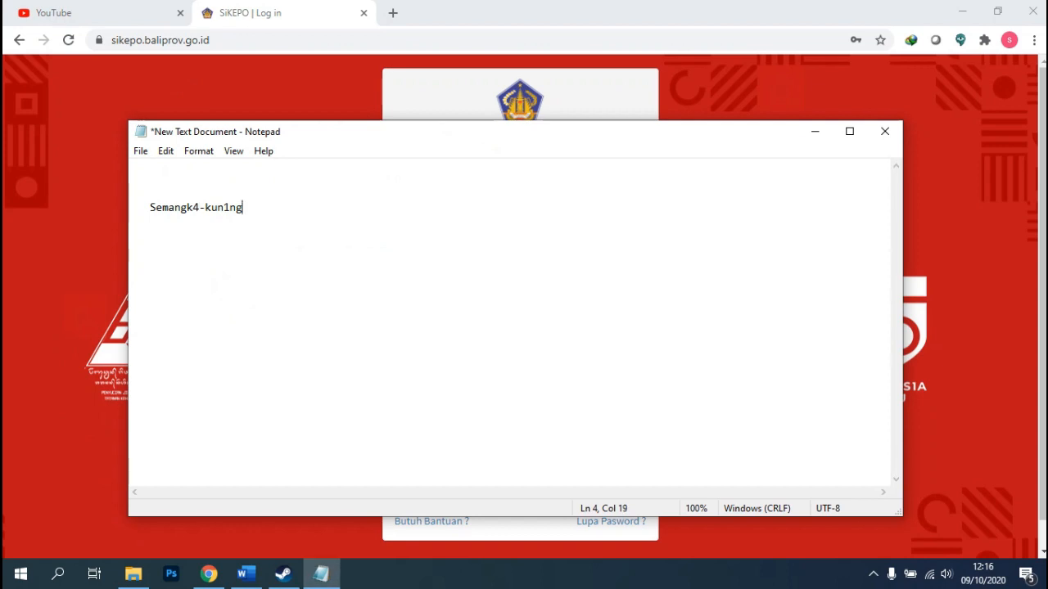
# Finish adjusting the sample password note and switch back to the Chrome login page.
pyautogui.press('Return')
pyautogui.press('Return')
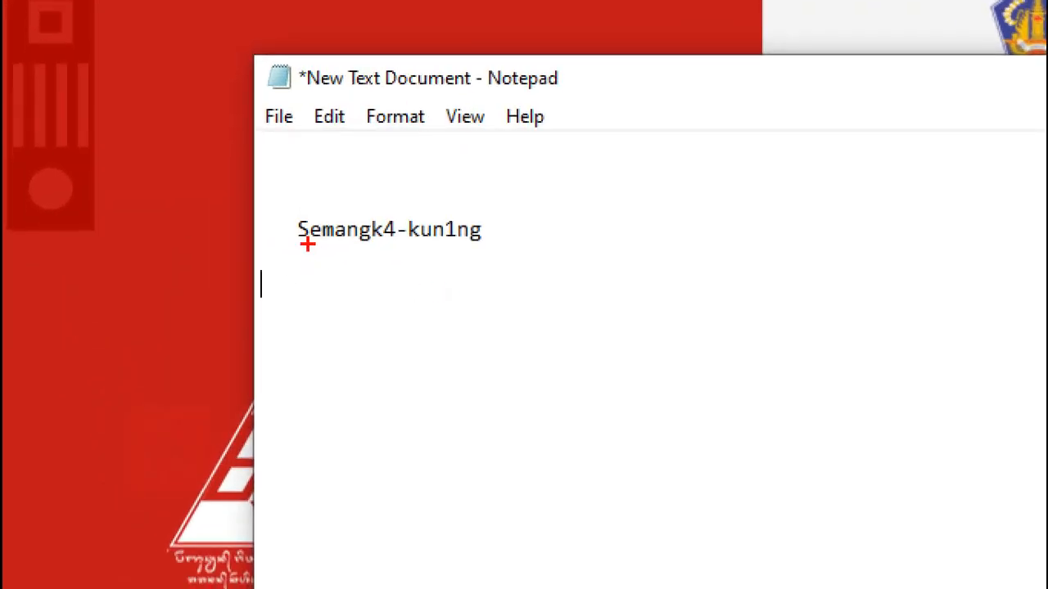
pyautogui.moveTo(300, 244); pyautogui.dragTo(300, 300)
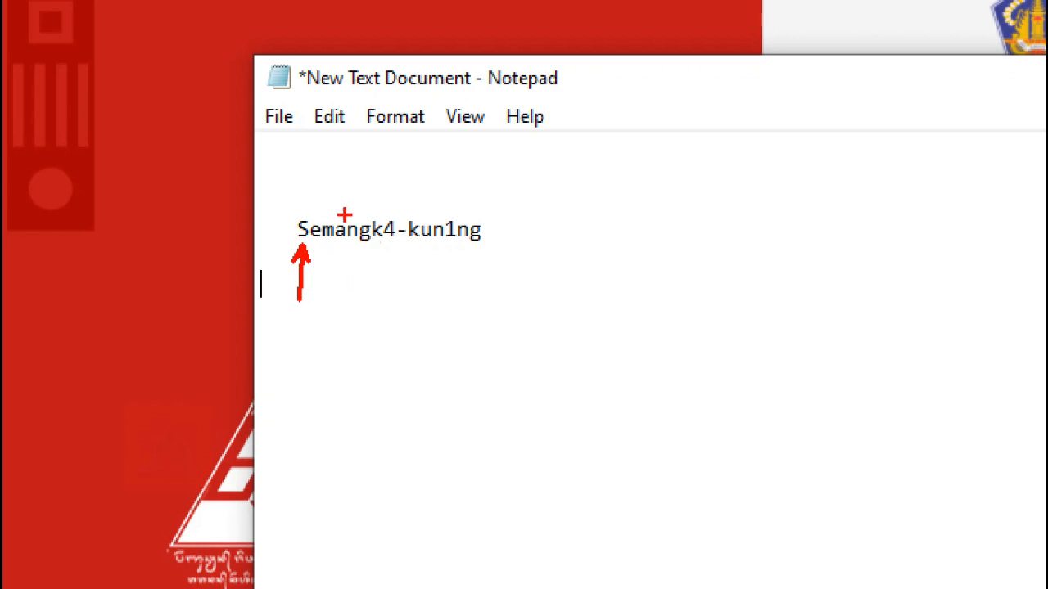
pyautogui.moveTo(346, 206)
pyautogui.mouseDown()
pyautogui.moveTo(337, 155)
pyautogui.moveTo(349, 146)
pyautogui.mouseUp()
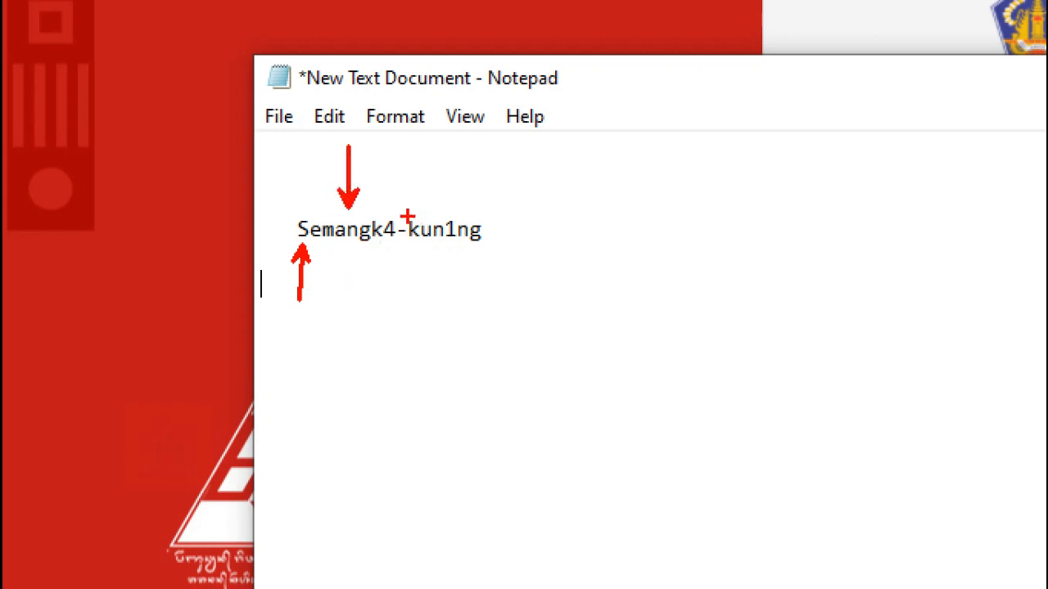
pyautogui.moveTo(391, 218); pyautogui.dragTo(412, 175)
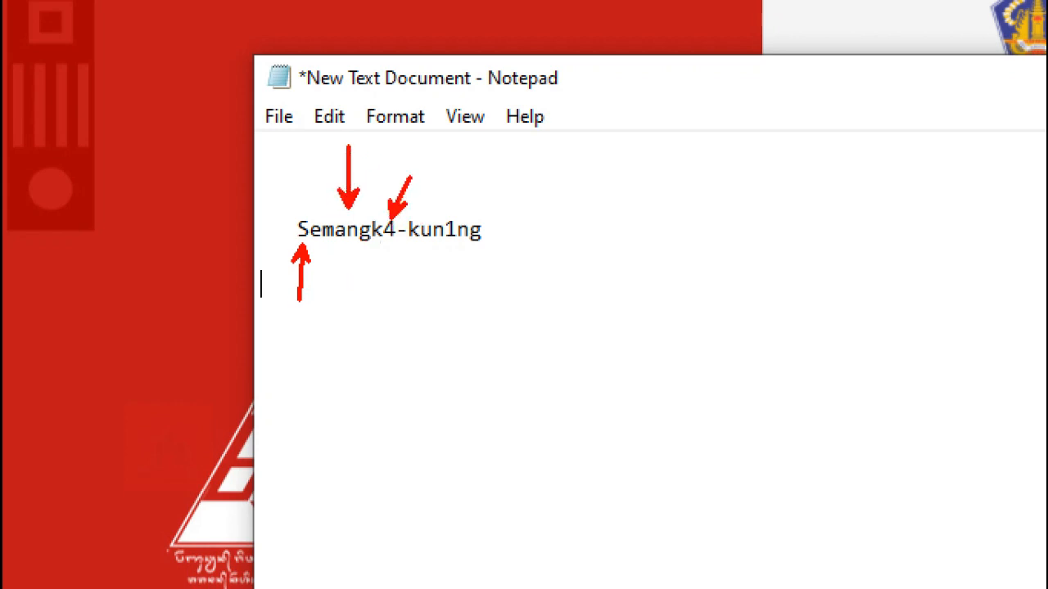
pyautogui.hotkey('ctrl', 'z')
pyautogui.moveTo(401, 225); pyautogui.dragTo(420, 170)
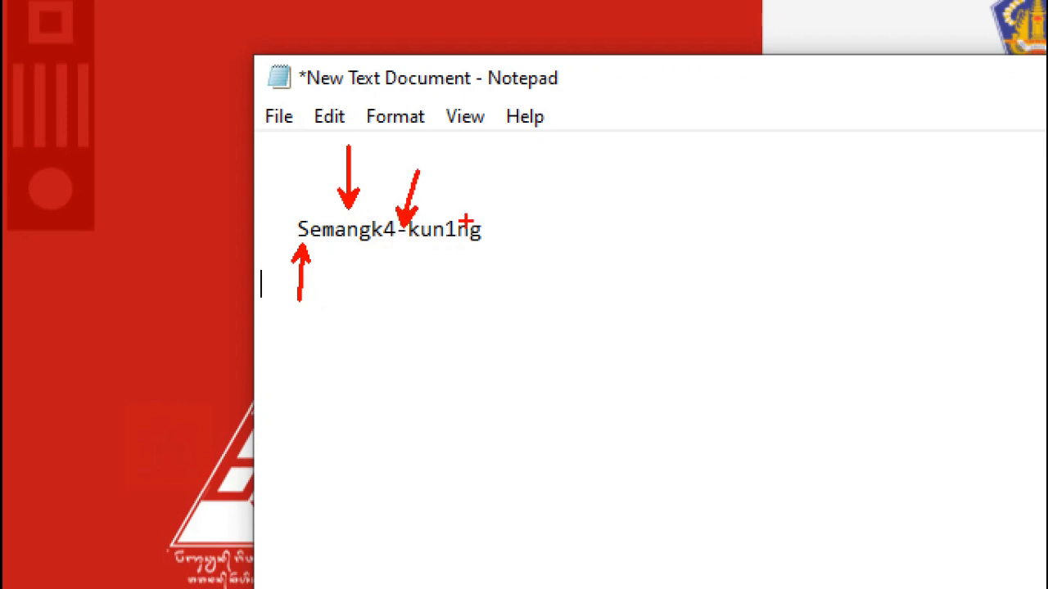
pyautogui.moveTo(457, 217); pyautogui.dragTo(485, 187)
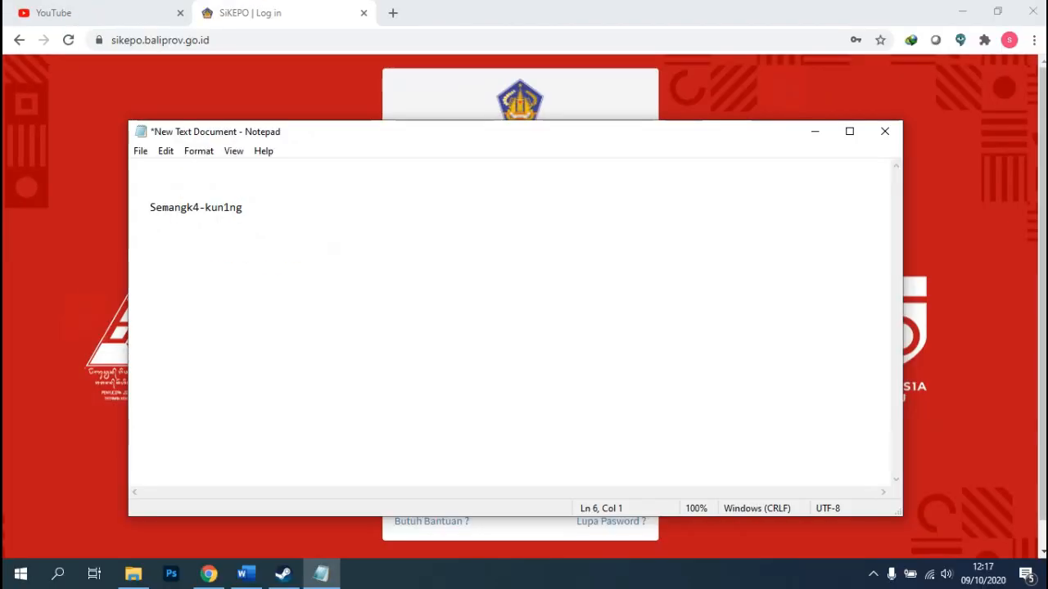
pyautogui.hotkey('alt', 'Tab')
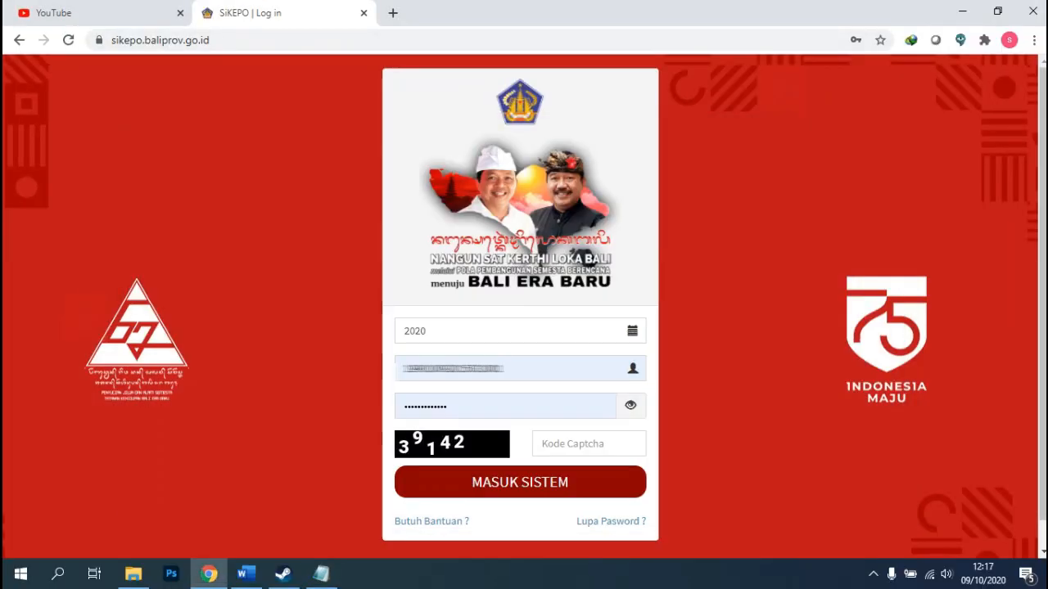
# Enter the captcha code shown in the image and submit the login form.
pyautogui.click(589, 444)
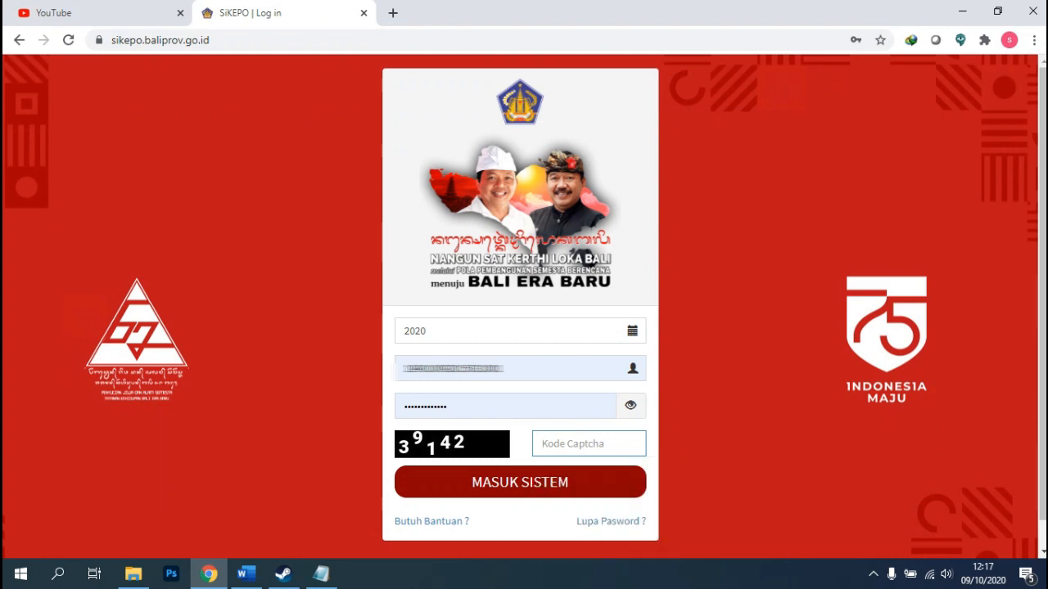
pyautogui.write('39142')
pyautogui.press('Return')
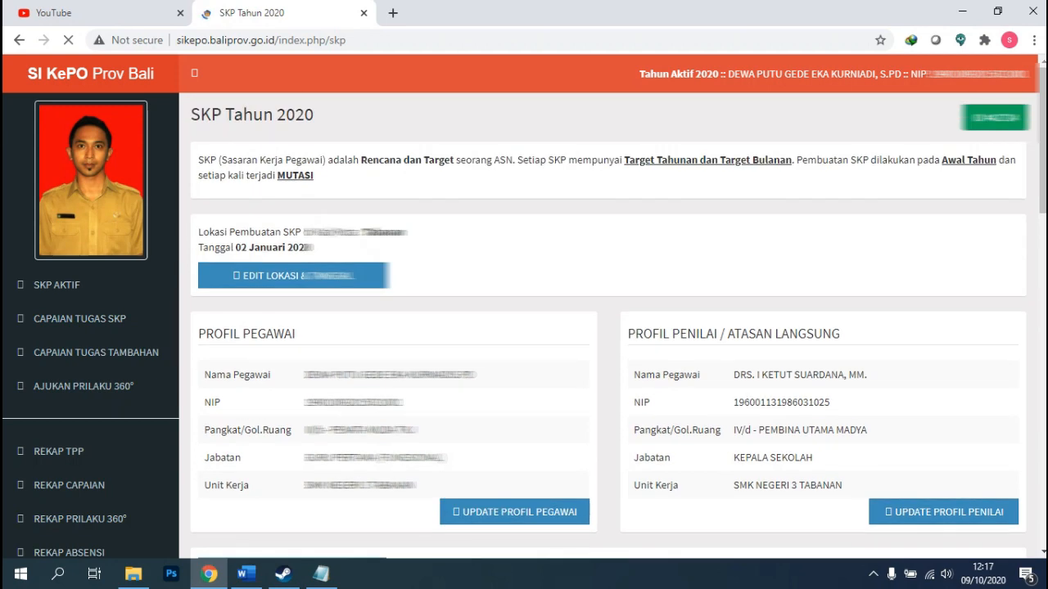
pyautogui.scroll(-2, 608, 325)
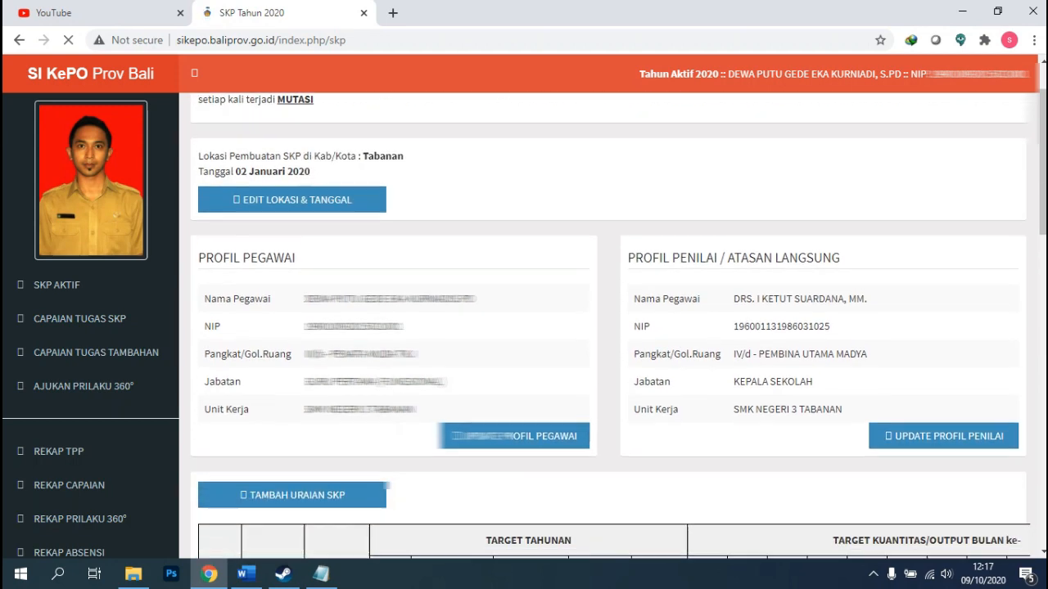
pyautogui.scroll(1, 608, 325)
pyautogui.scroll(1, 608, 325)
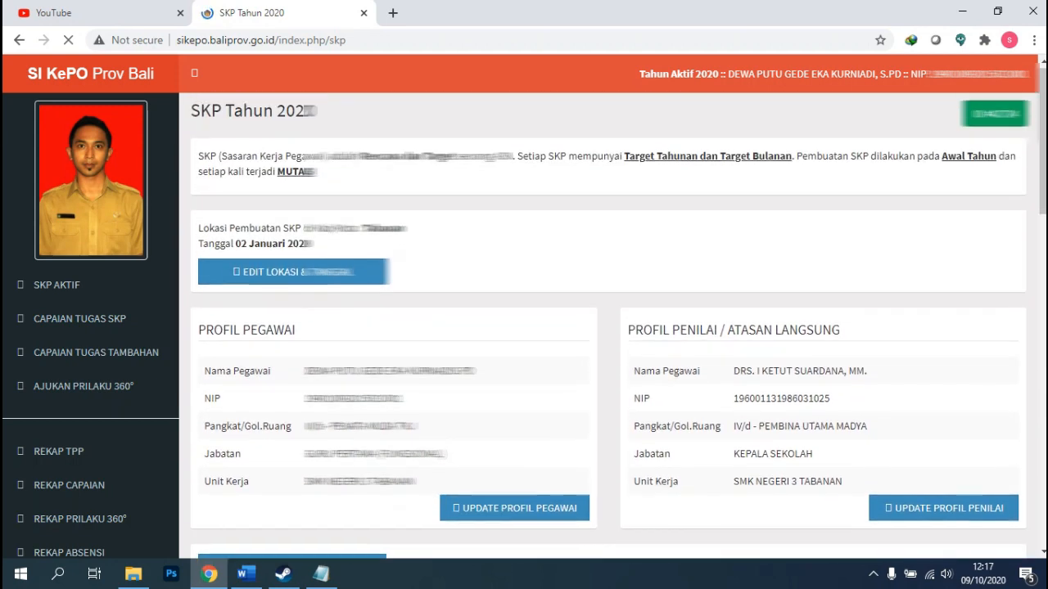
pyautogui.scroll(-1, 608, 325)
pyautogui.scroll(1, 608, 325)
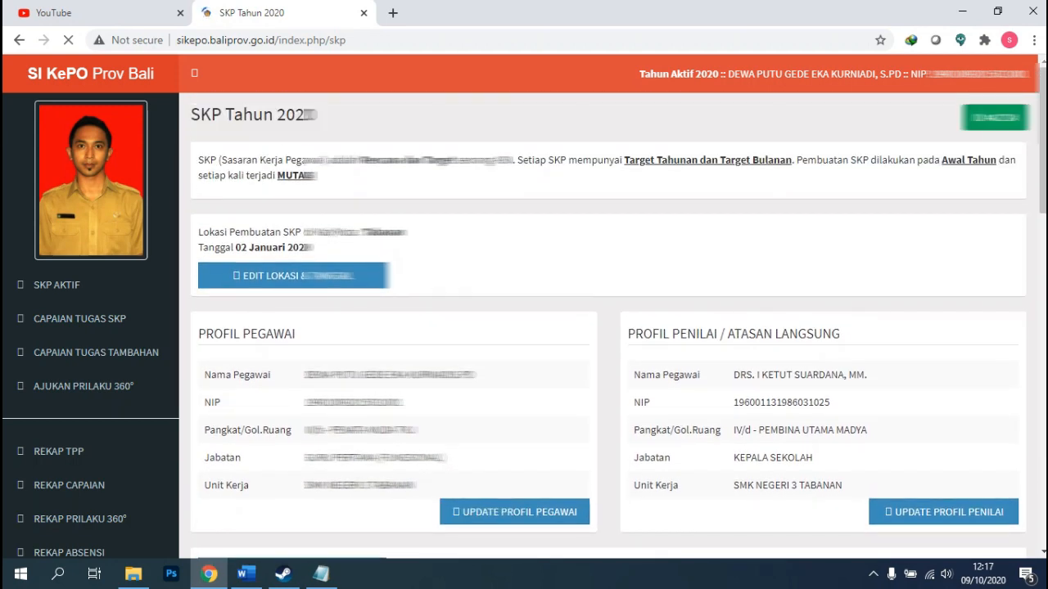
pyautogui.scroll(-4, 609, 325)
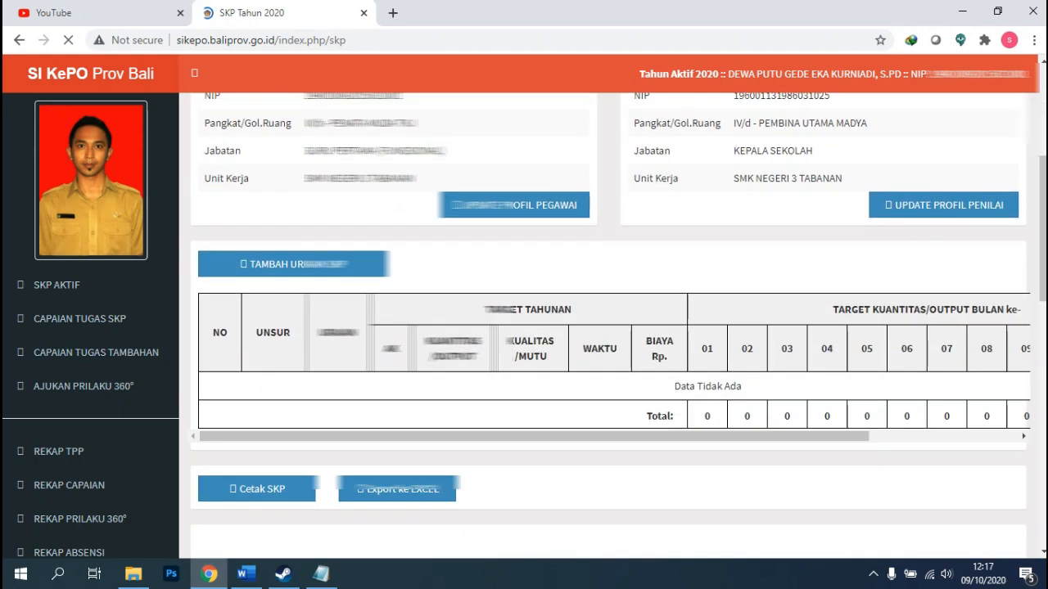
pyautogui.scroll(3, 608, 325)
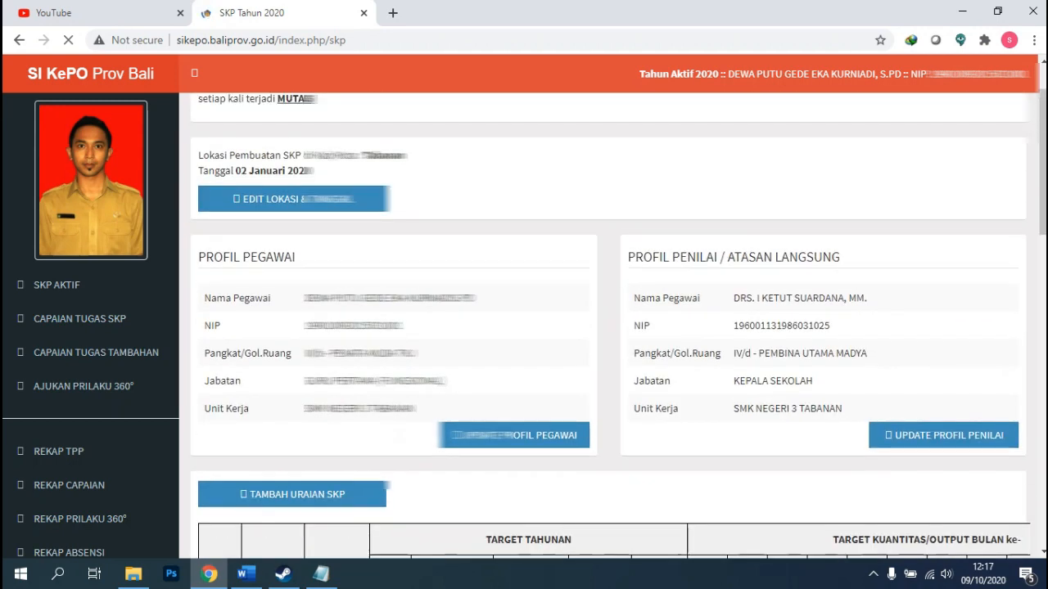
pyautogui.scroll(1, 609, 325)
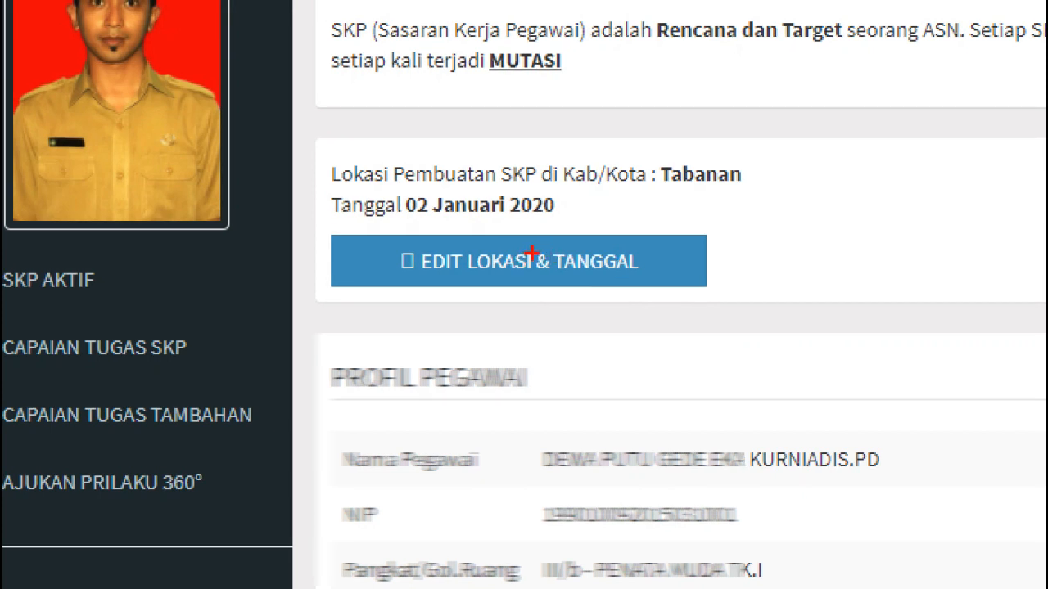
pyautogui.moveTo(620, 234); pyautogui.dragTo(727, 191)
pyautogui.moveTo(790, 206); pyautogui.dragTo(790, 252)
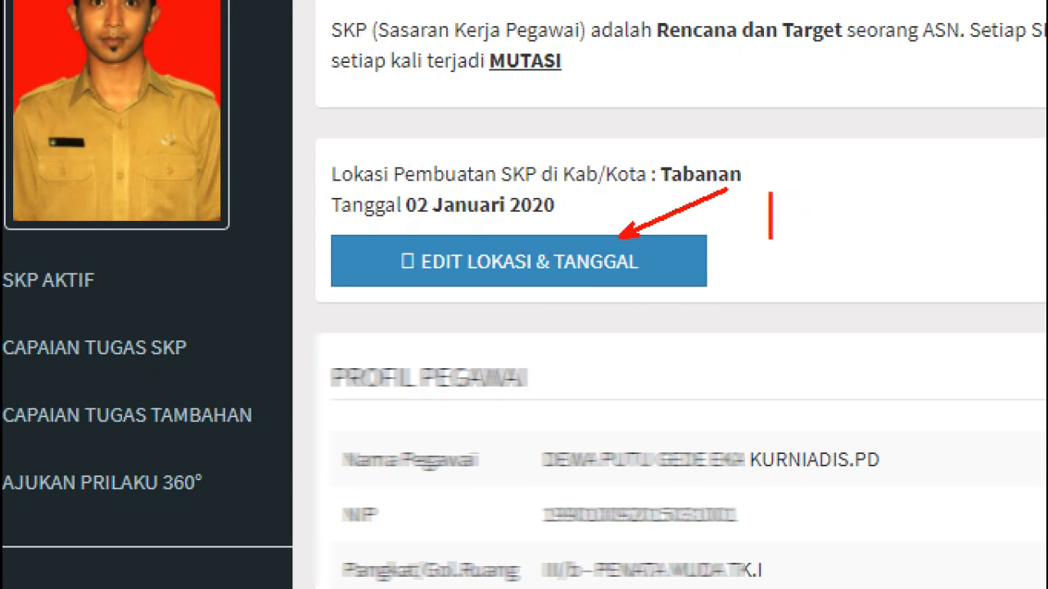
pyautogui.write('buat s')
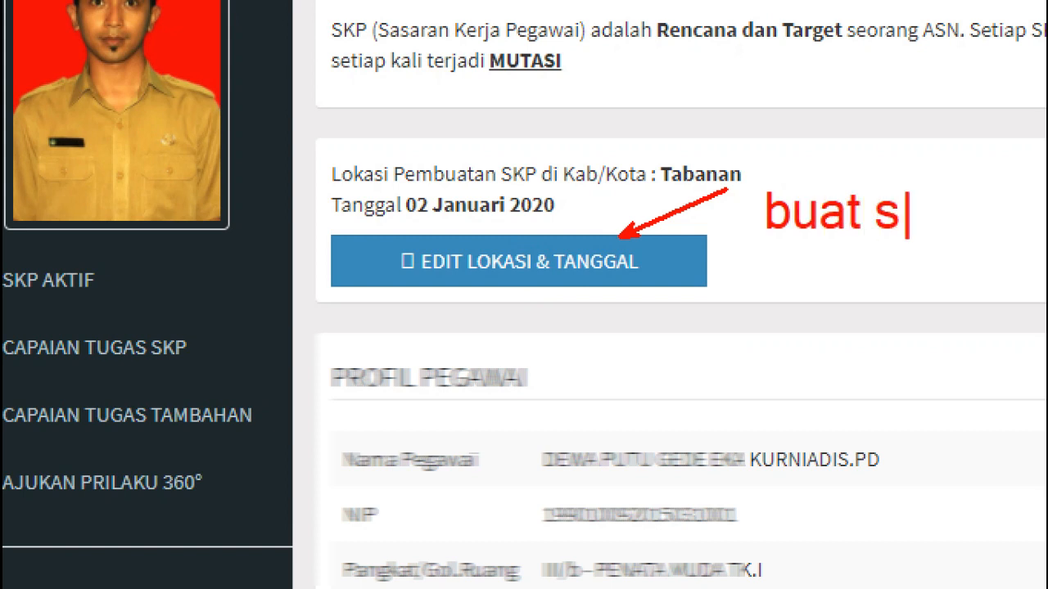
pyautogui.write('kp')
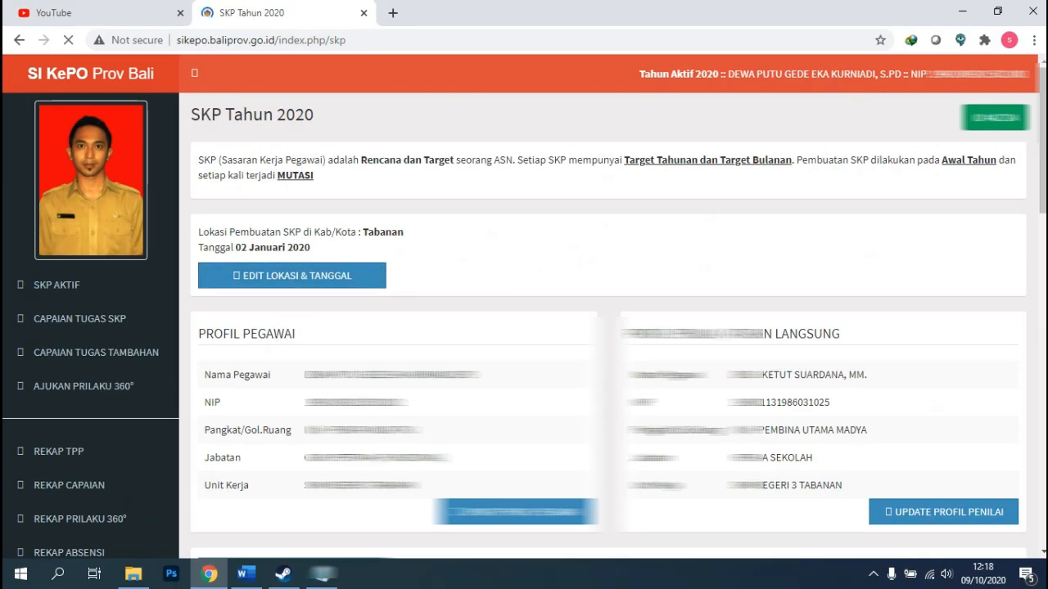
# Scroll past the SKP location Tabanan to the empty uraian table and open TAMBAH URAIAN SKP.
pyautogui.moveTo(361, 233); pyautogui.dragTo(386, 233)
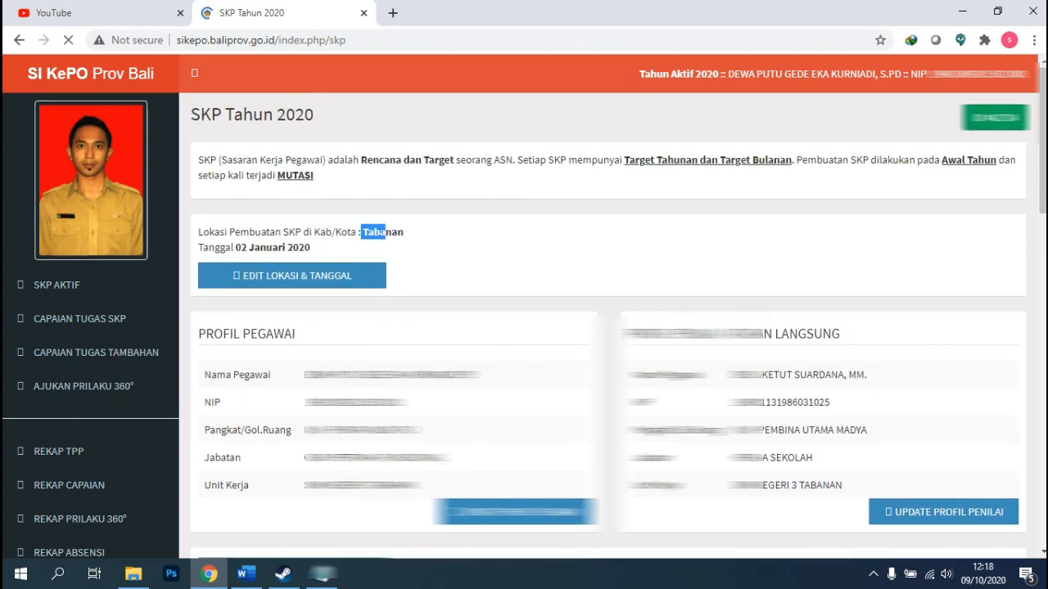
pyautogui.scroll(-3, 610, 327)
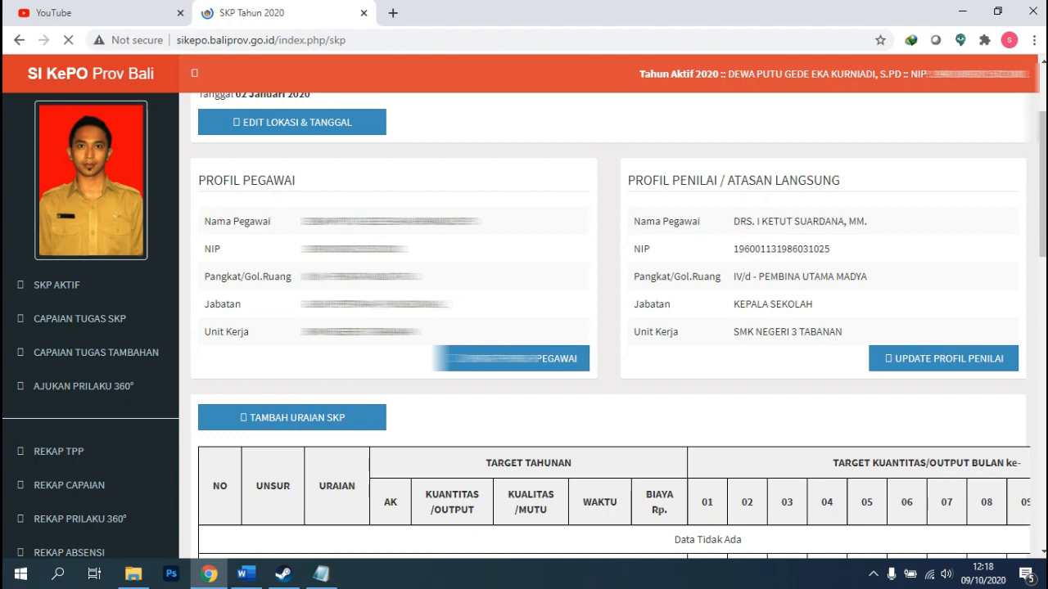
pyautogui.scroll(1, 610, 327)
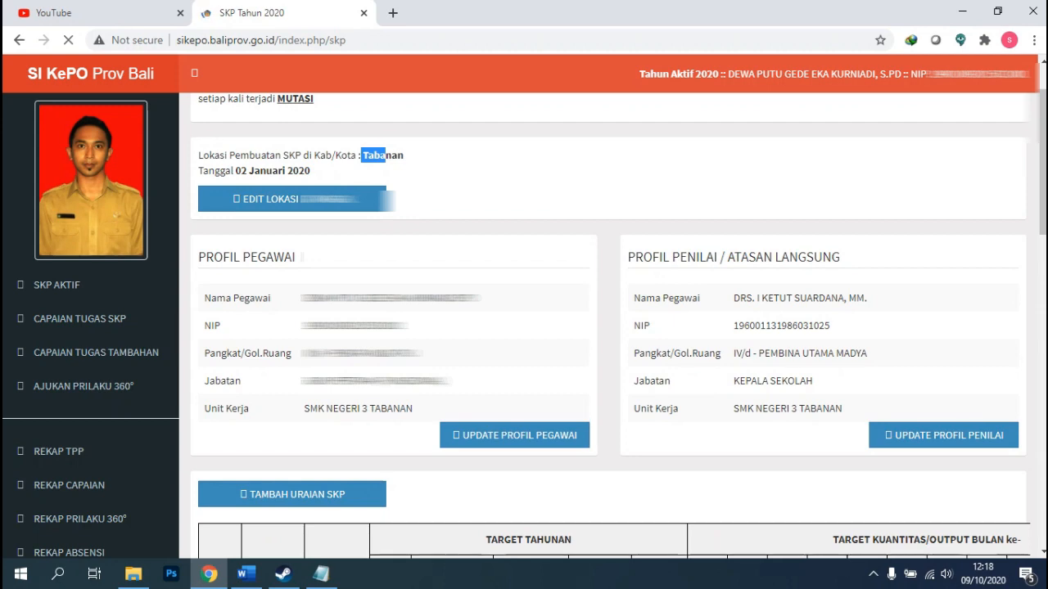
pyautogui.scroll(-1, 609, 328)
pyautogui.scroll(-1, 610, 327)
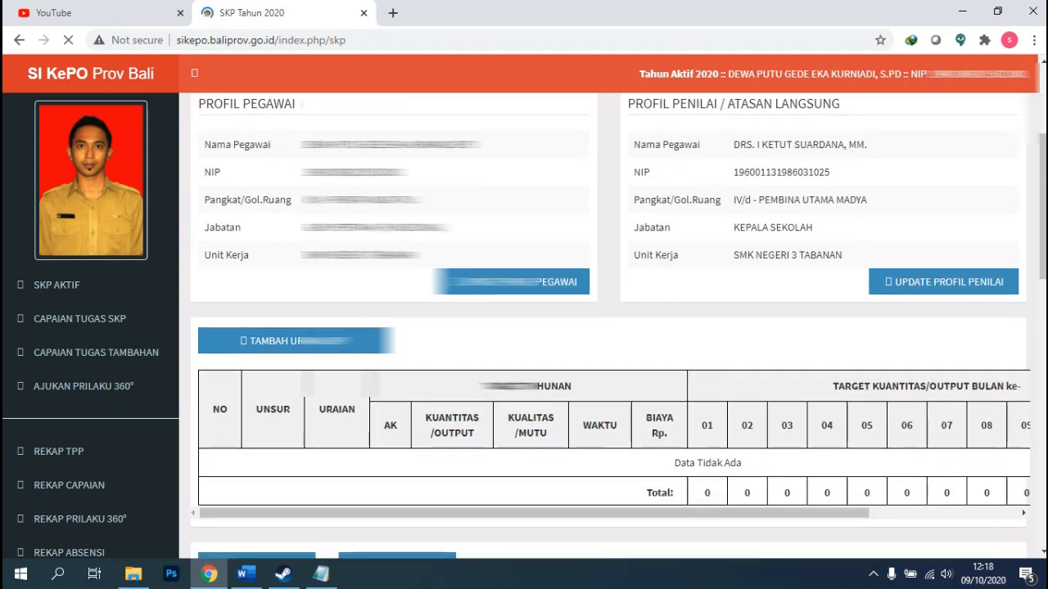
pyautogui.scroll(-1, 610, 327)
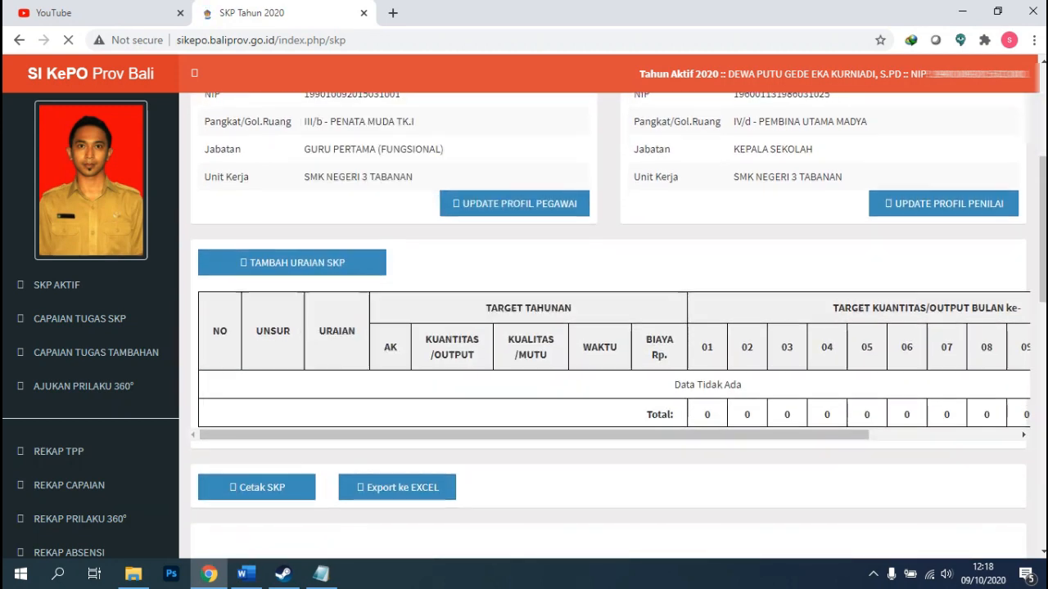
pyautogui.scroll(-2, 610, 328)
pyautogui.moveTo(1042, 273); pyautogui.dragTo(1042, 266)
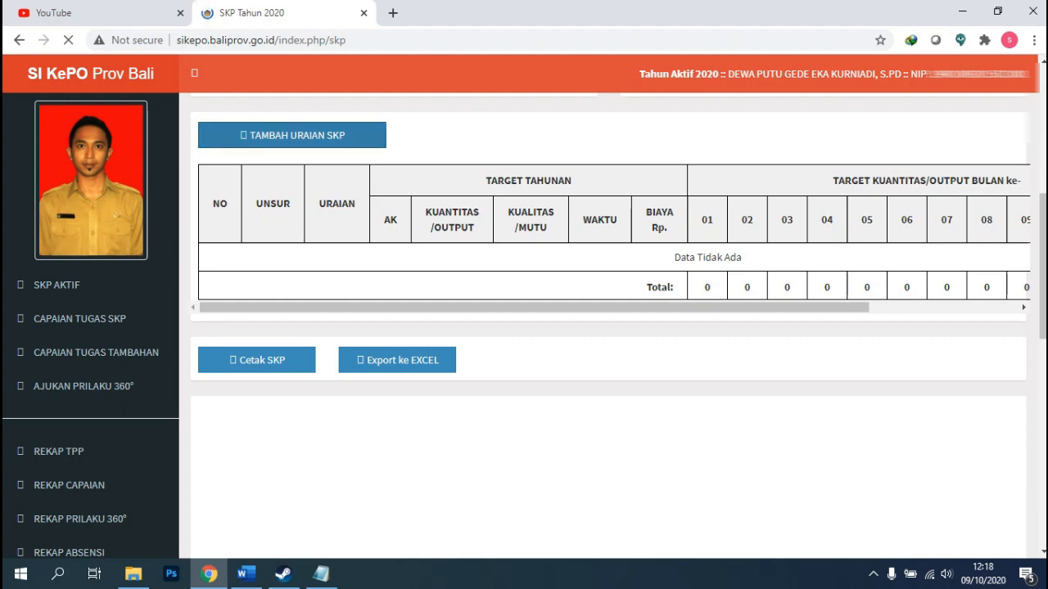
pyautogui.click(292, 136)
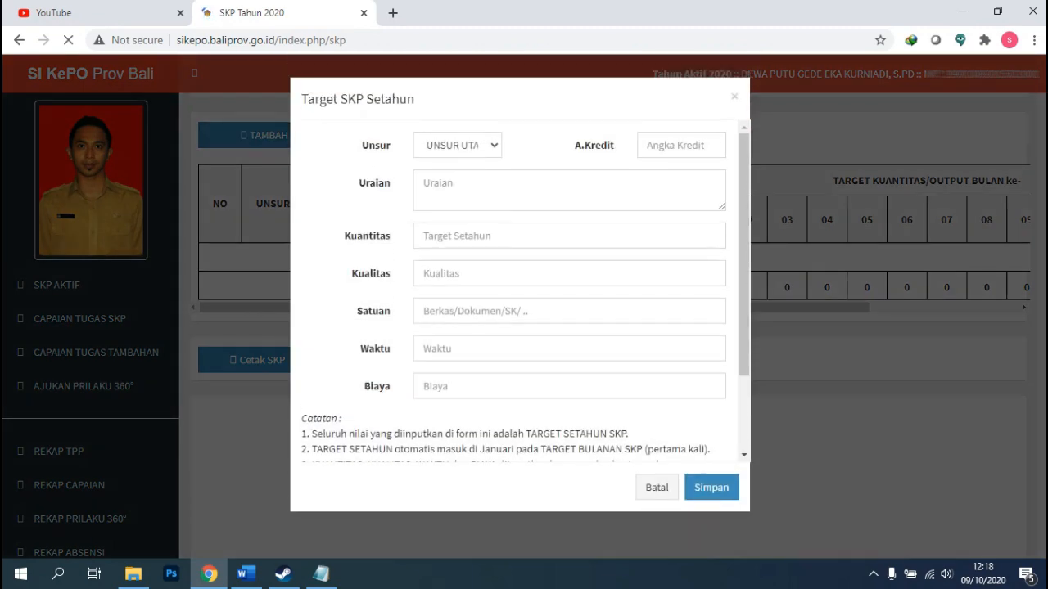
# Keep UNSUR UTAMA and begin the Uraian with 'Merencanakan dan melaksanakan pembelajaran, mengevaluasi dan menilai hasil pembelajaran'.
pyautogui.click(457, 146)
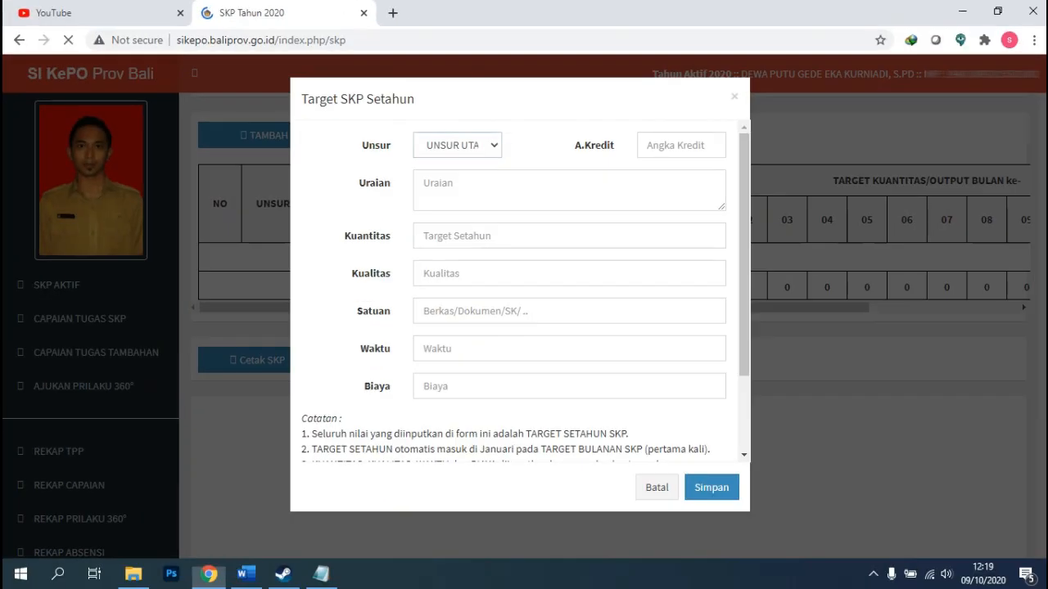
pyautogui.click(459, 167)
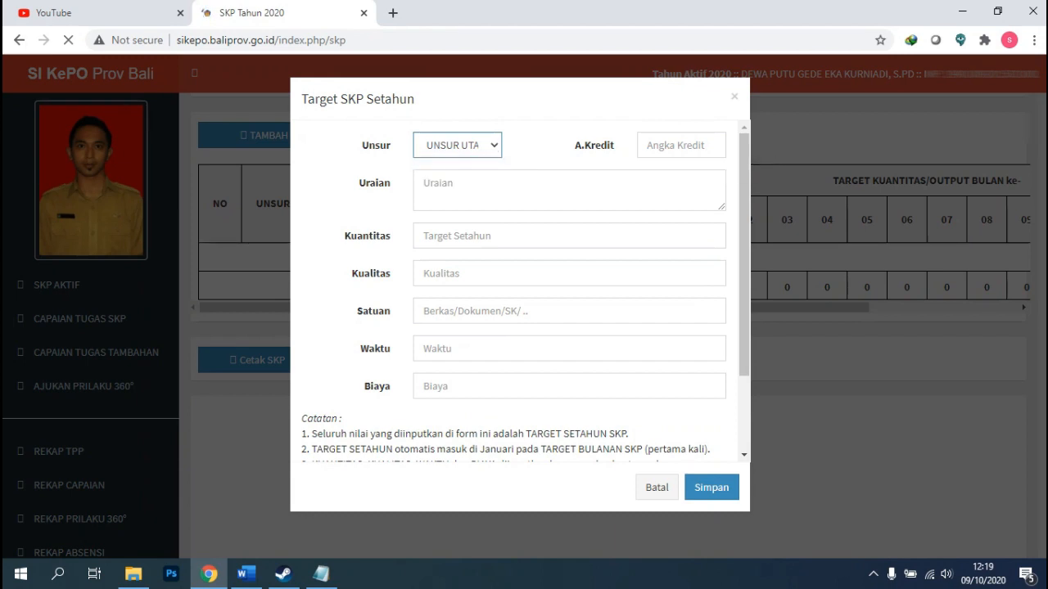
pyautogui.click(570, 189)
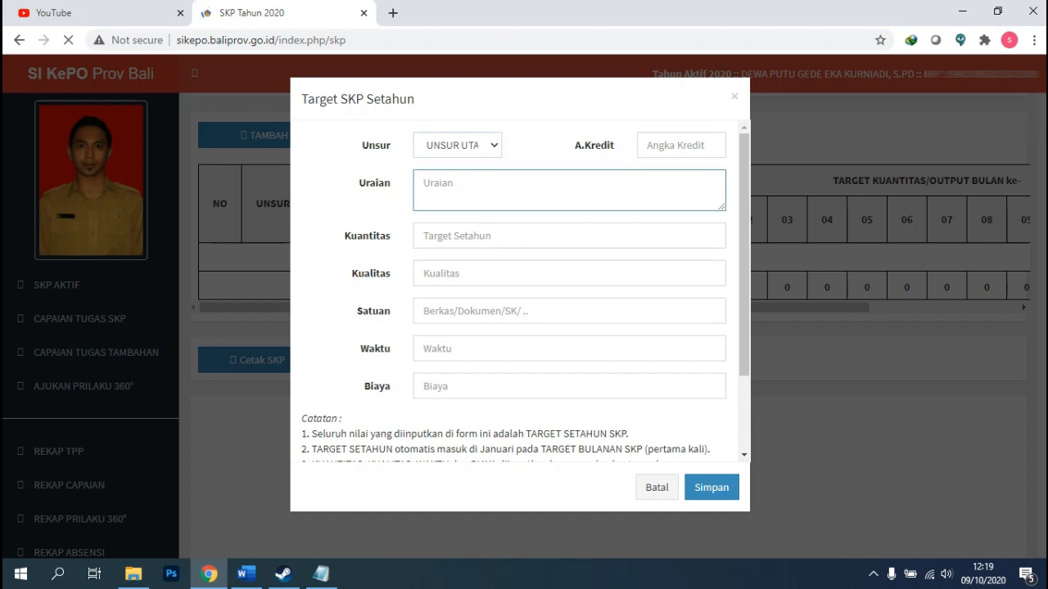
pyautogui.write('Merencanakan')
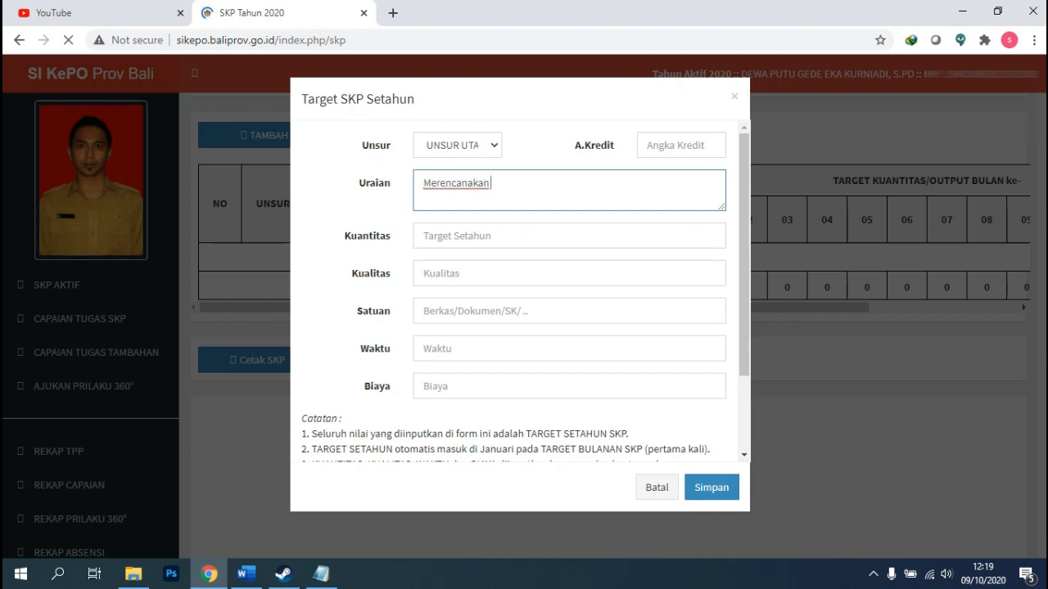
pyautogui.write(' dan melaksanakan ')
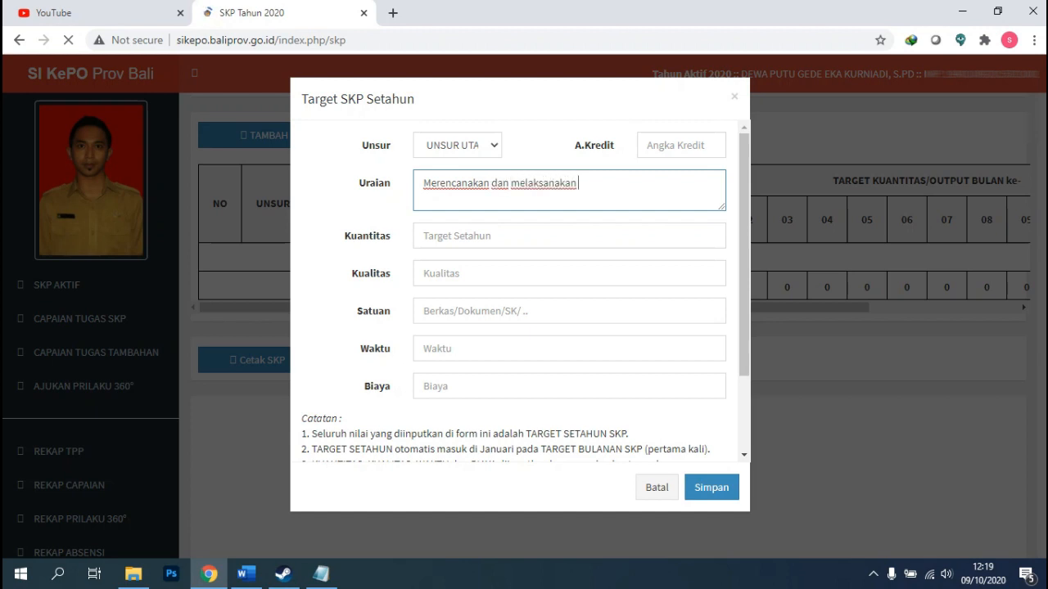
pyautogui.write('pembelajaran')
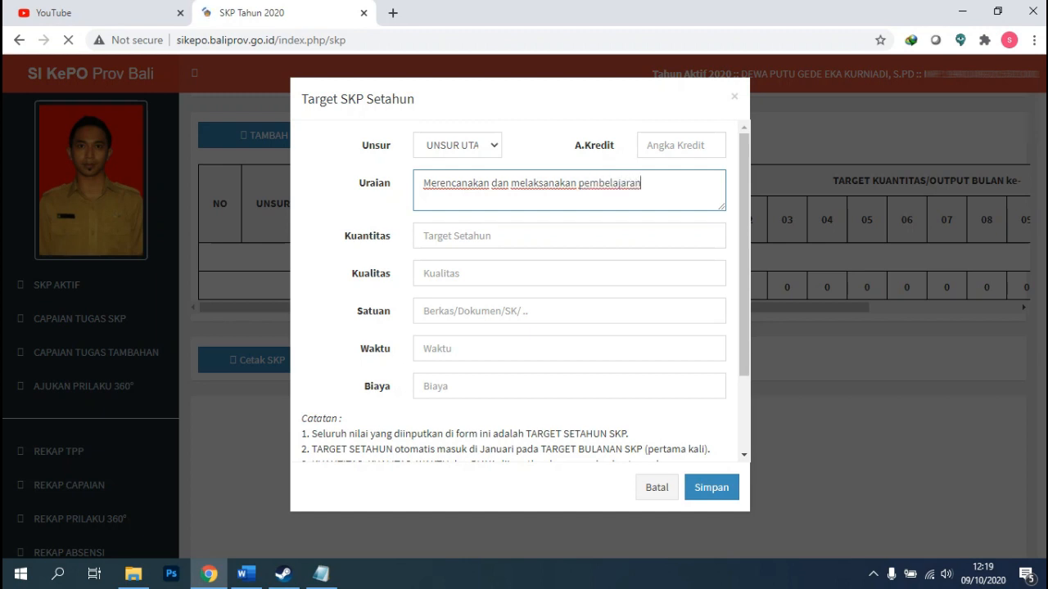
pyautogui.write(',')
pyautogui.write('meng')
pyautogui.write('evaluasi dan meni')
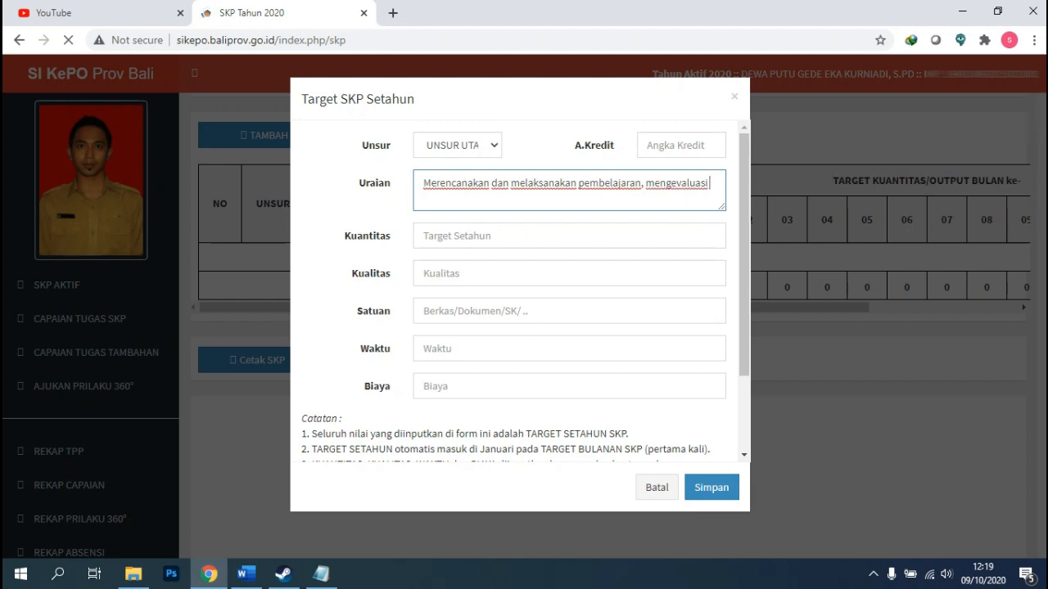
pyautogui.write('lai ')
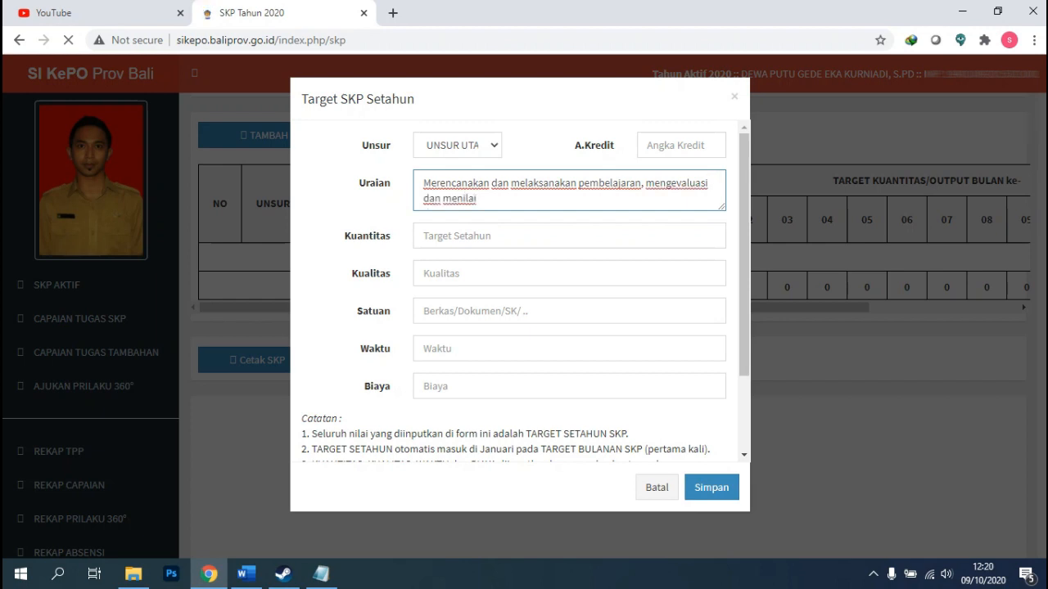
pyautogui.write('hasil pembelajaran ')
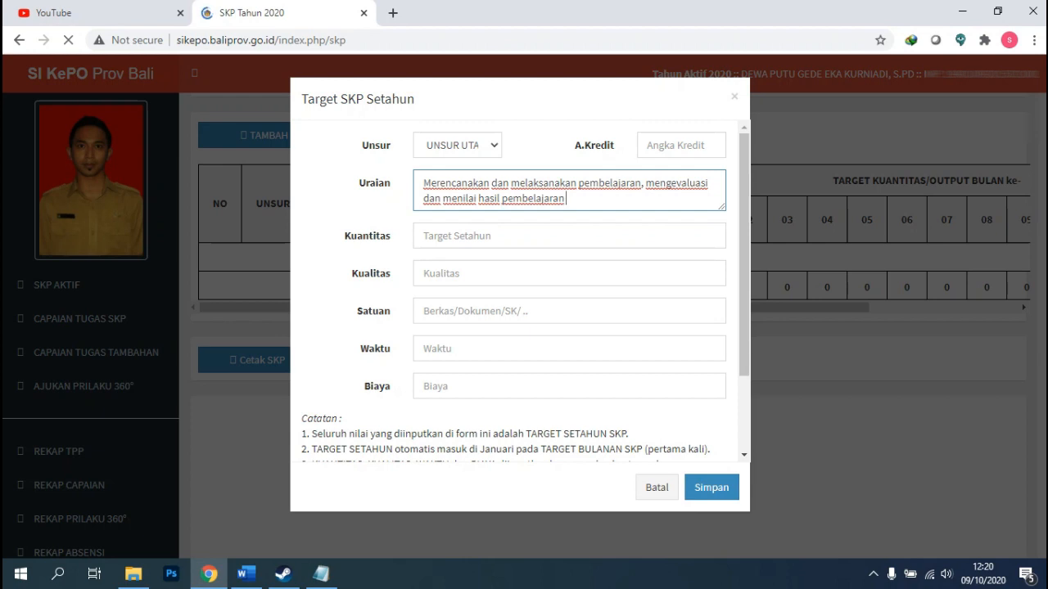
pyautogui.write('menganalisis')
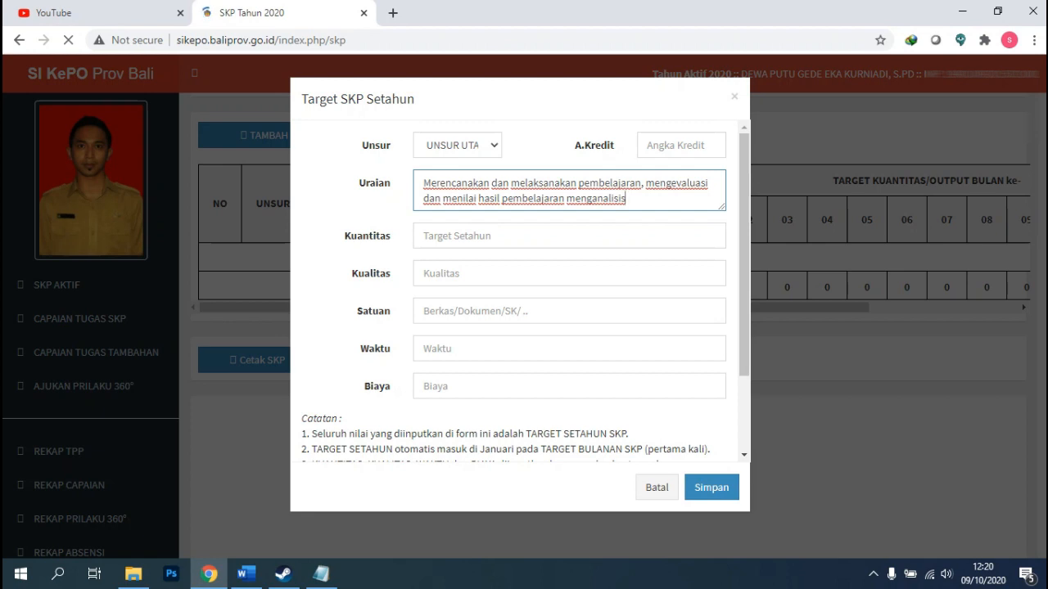
# Complete the Uraian with 'menganalisis hasil pembelajaran, melaksanakan tindak lanjut hasil penelitian'.
pyautogui.click(499, 198)
pyautogui.write(',')
pyautogui.write(' menganalisis ')
pyautogui.write('hasil pemb')
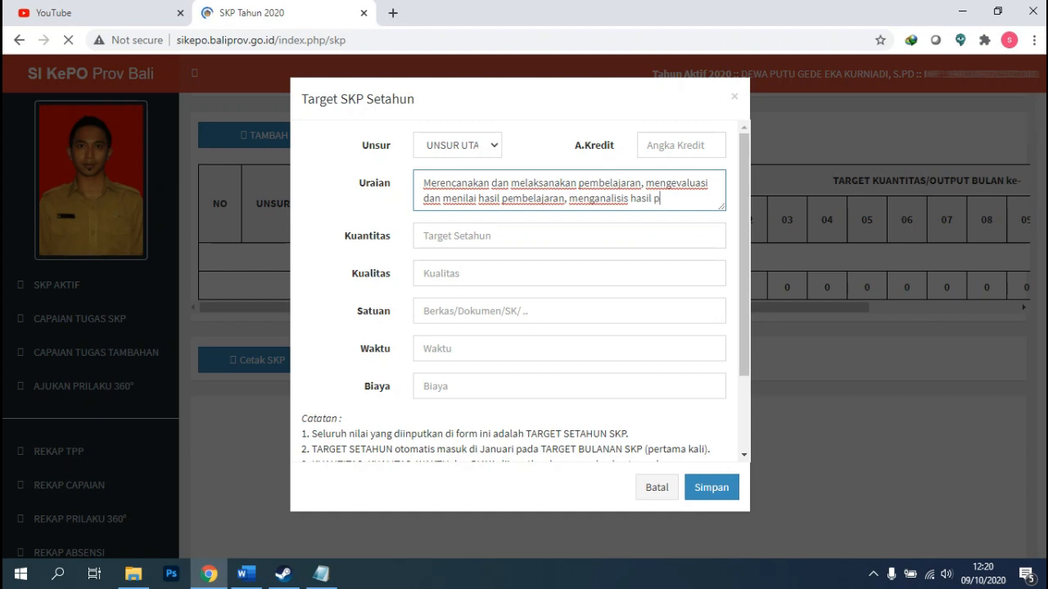
pyautogui.write('elajaran')
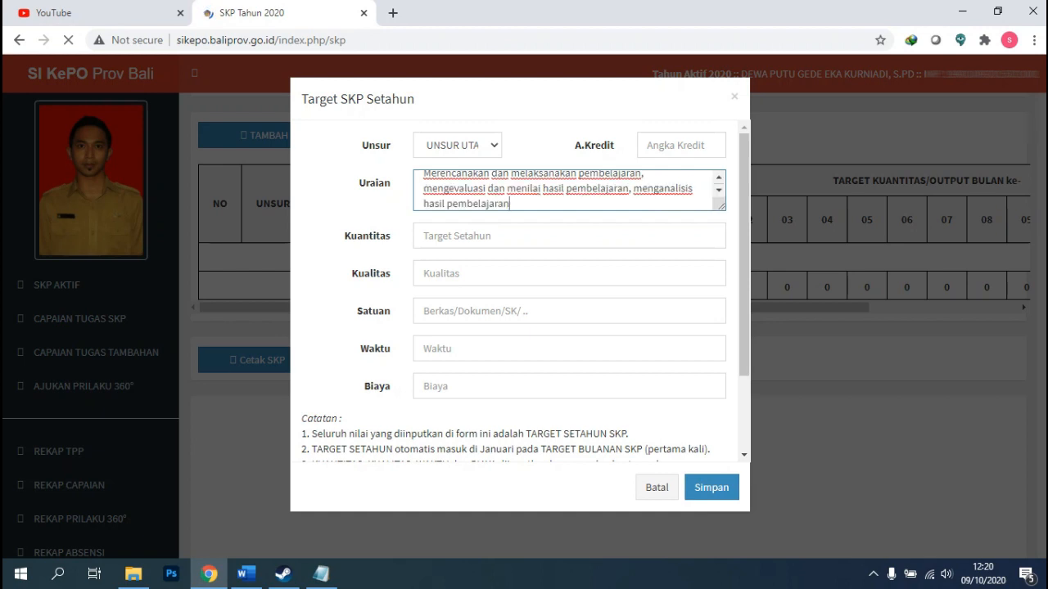
pyautogui.write(', melaksanakan ')
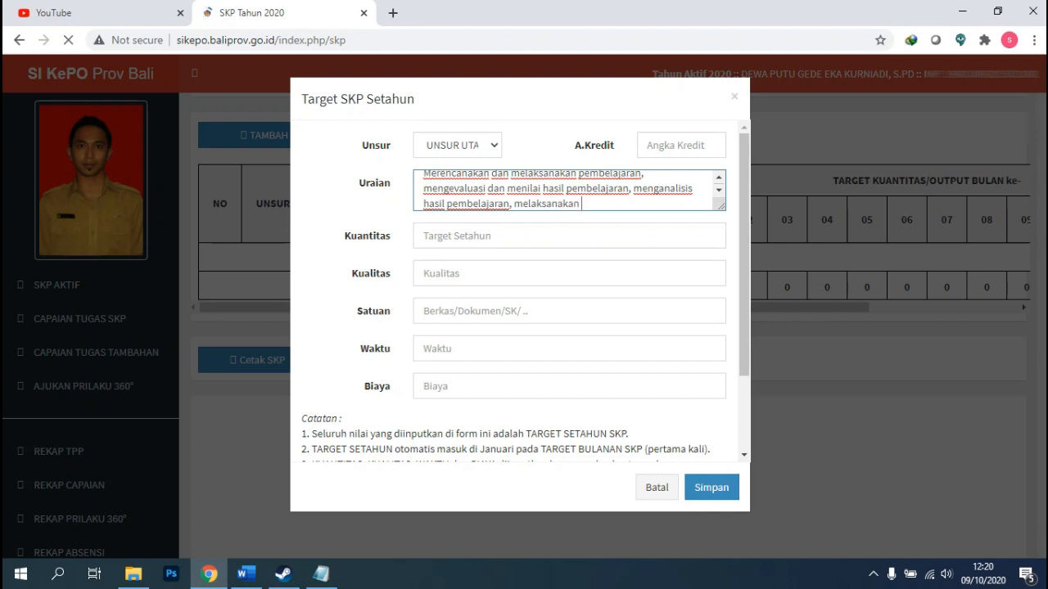
pyautogui.write('tindakan')
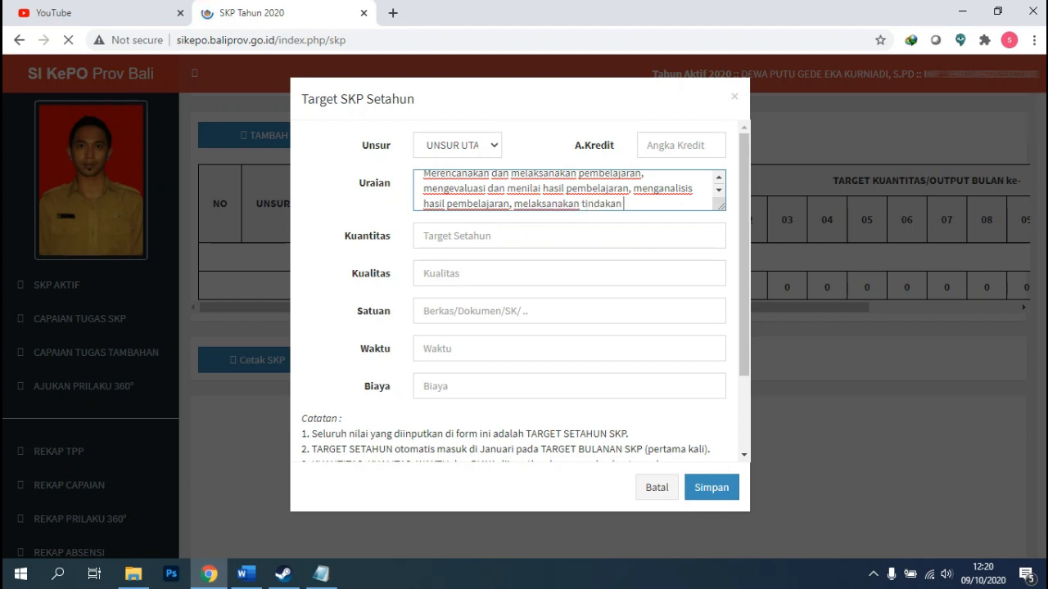
pyautogui.press('BackSpace')
pyautogui.press('BackSpace')
pyautogui.press('BackSpace')
pyautogui.write('k lanjut hasil penelitian')
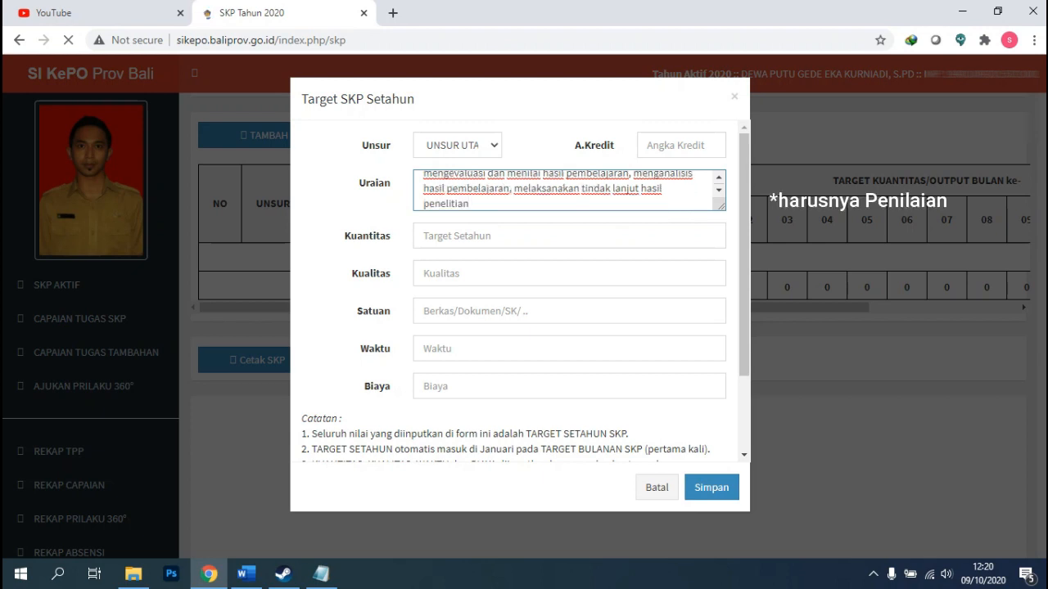
pyautogui.scroll(1, 569, 191)
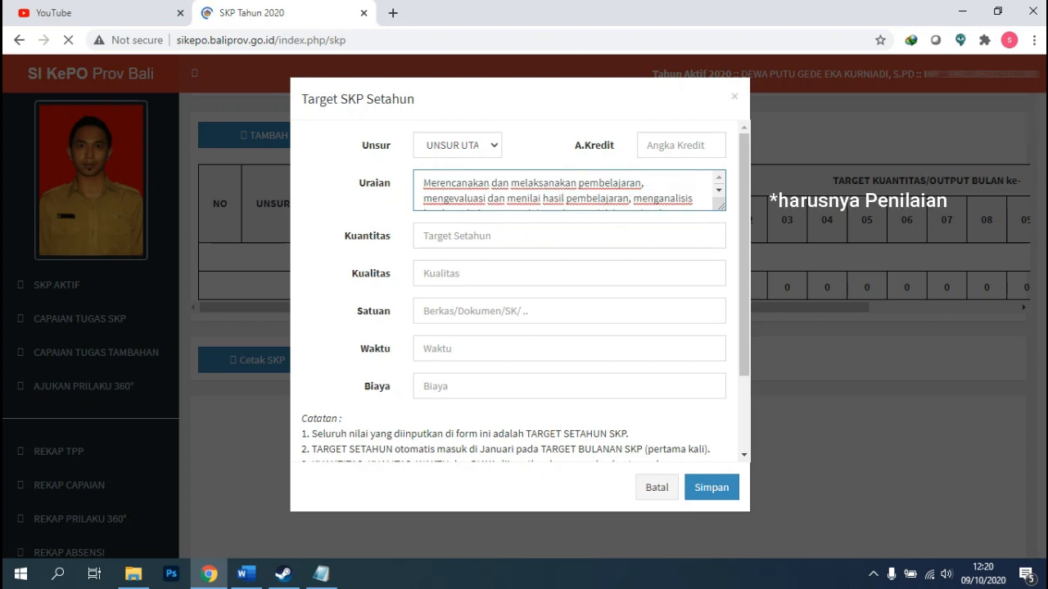
pyautogui.scroll(-2, 569, 191)
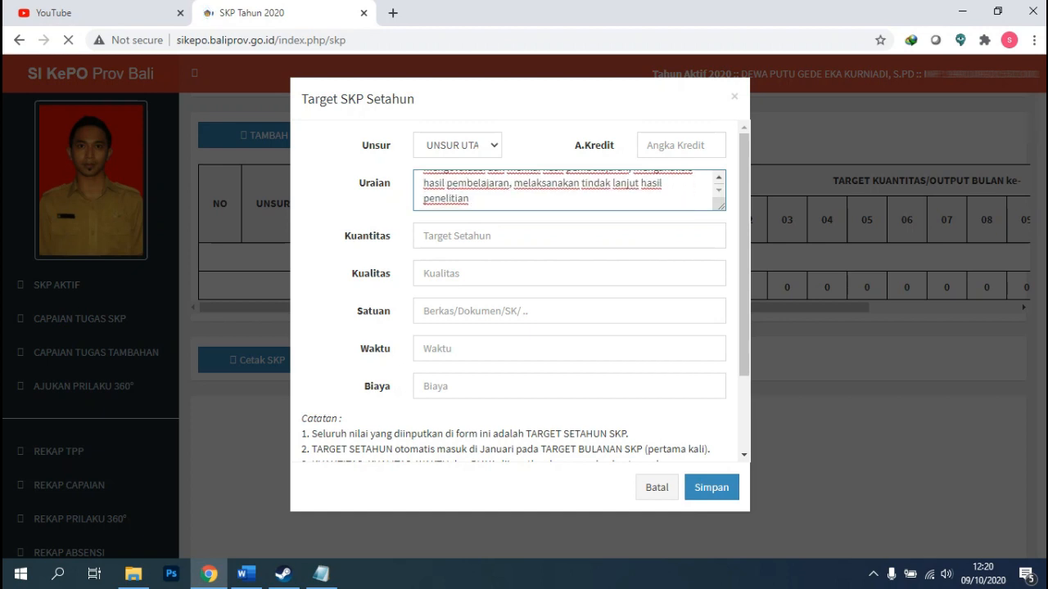
pyautogui.scroll(2, 569, 191)
pyautogui.scroll(-2, 569, 191)
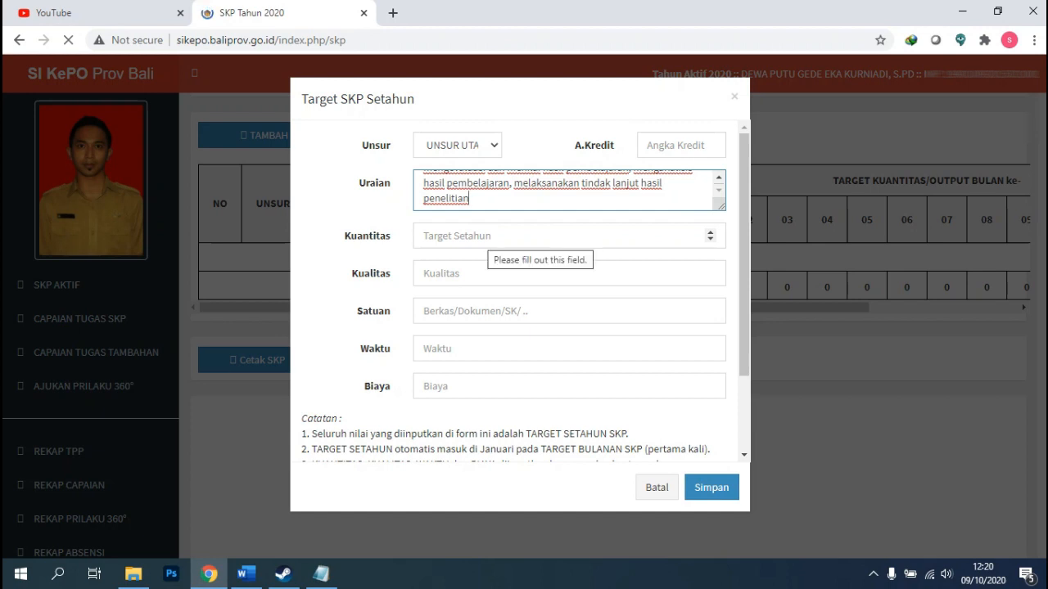
# Fill Kuantitas 1, Kualitas 100, Satuan 'Laporan Penilaian Kinerja', Waktu 12 and Biaya 0.
pyautogui.click(481, 237)
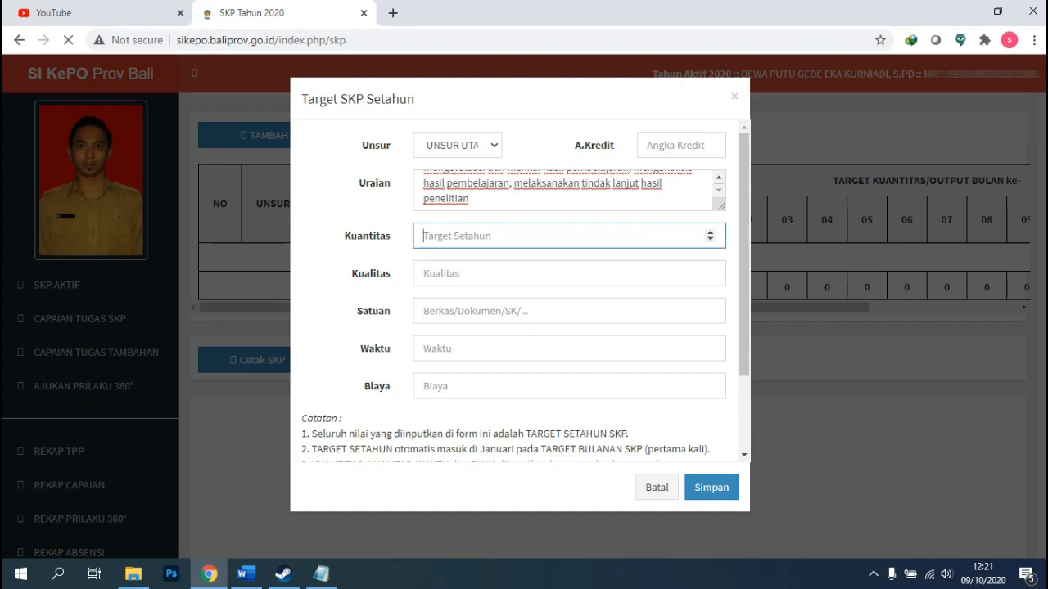
pyautogui.write('1')
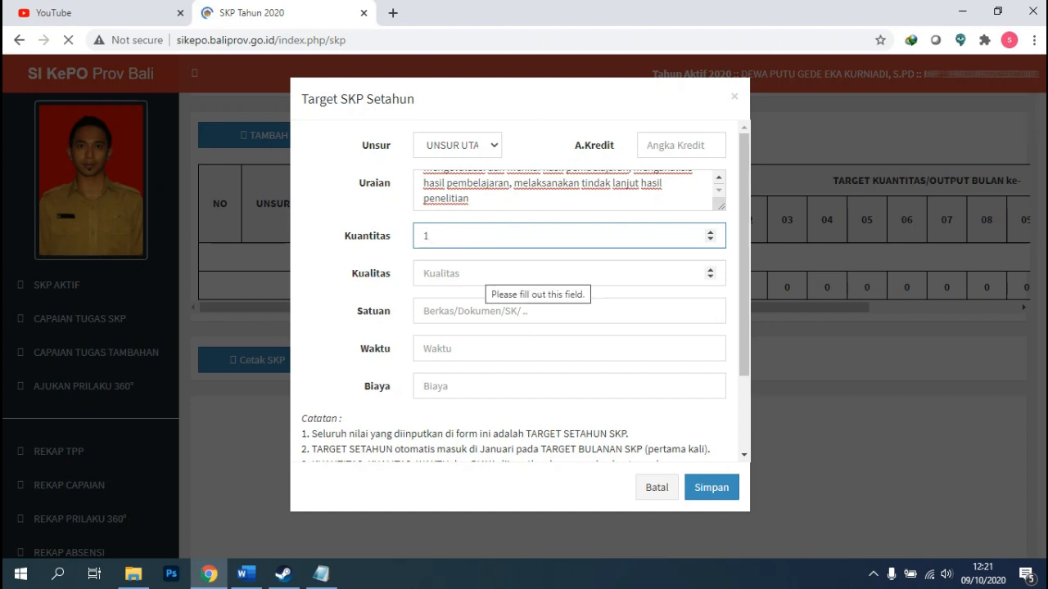
pyautogui.click(478, 273)
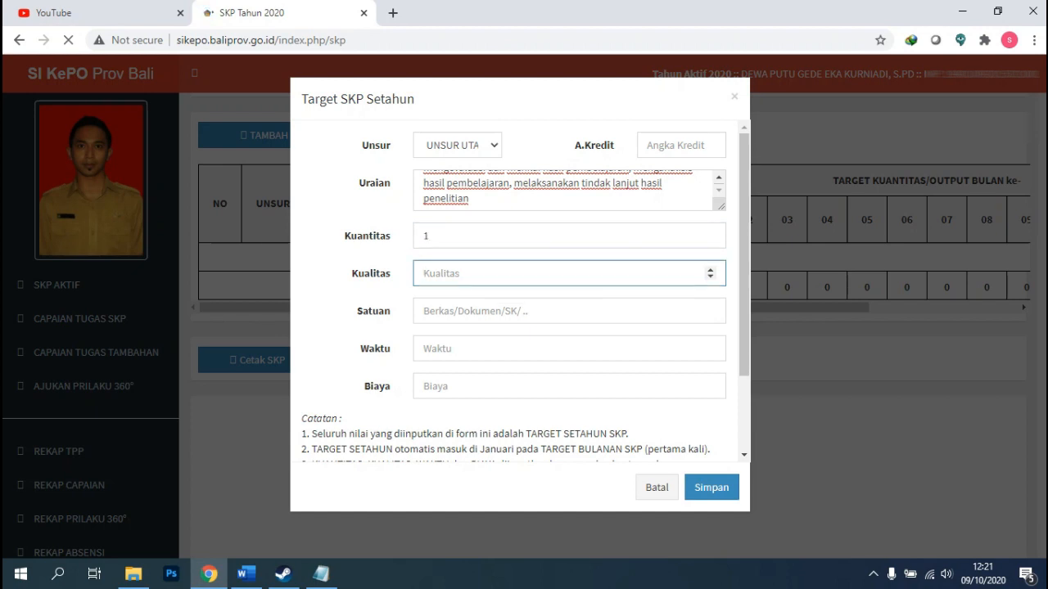
pyautogui.write('100')
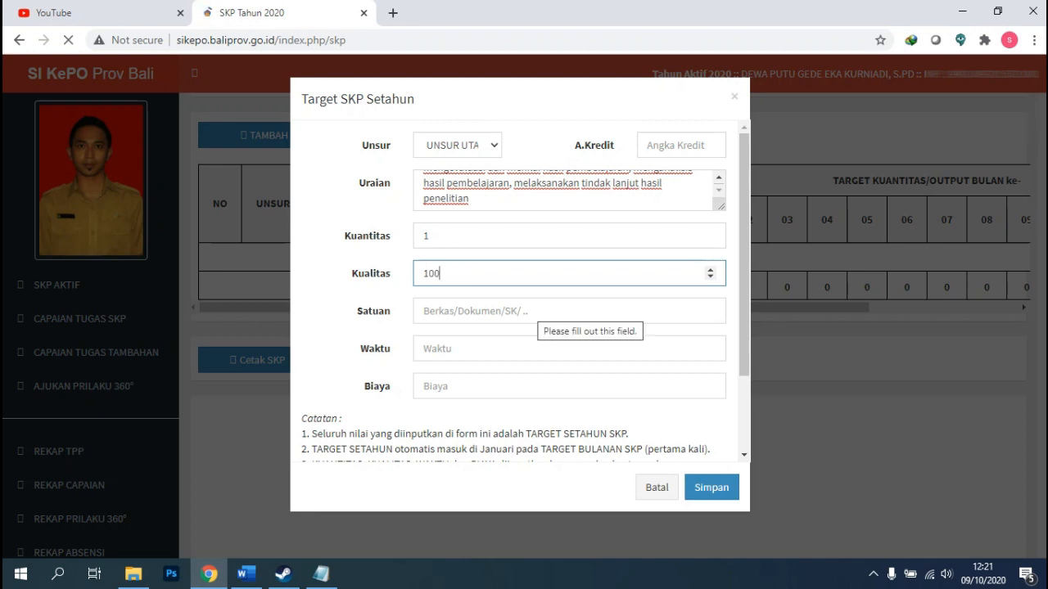
pyautogui.click(536, 312)
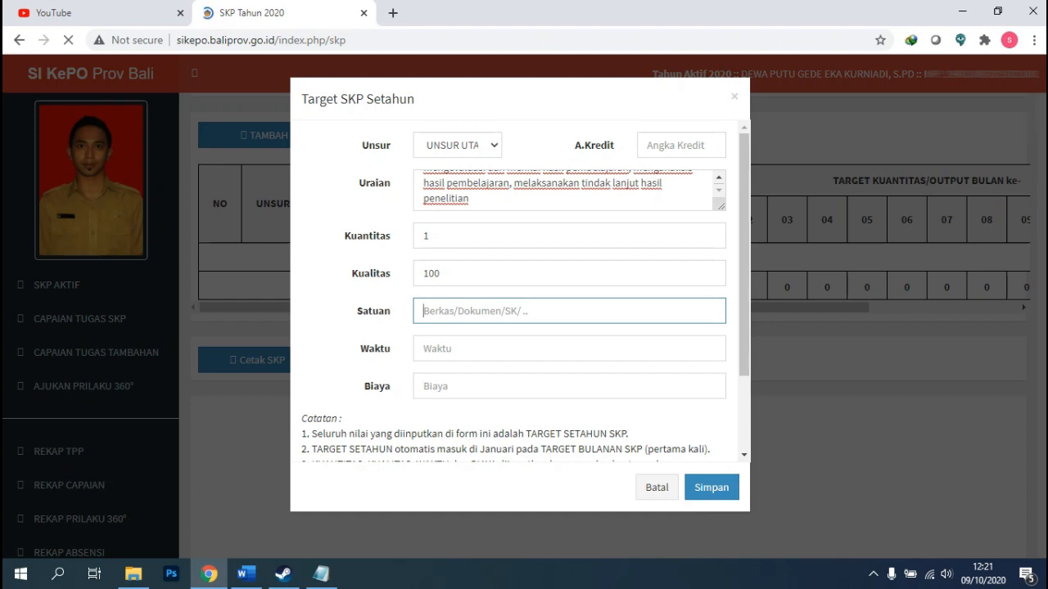
pyautogui.write('L')
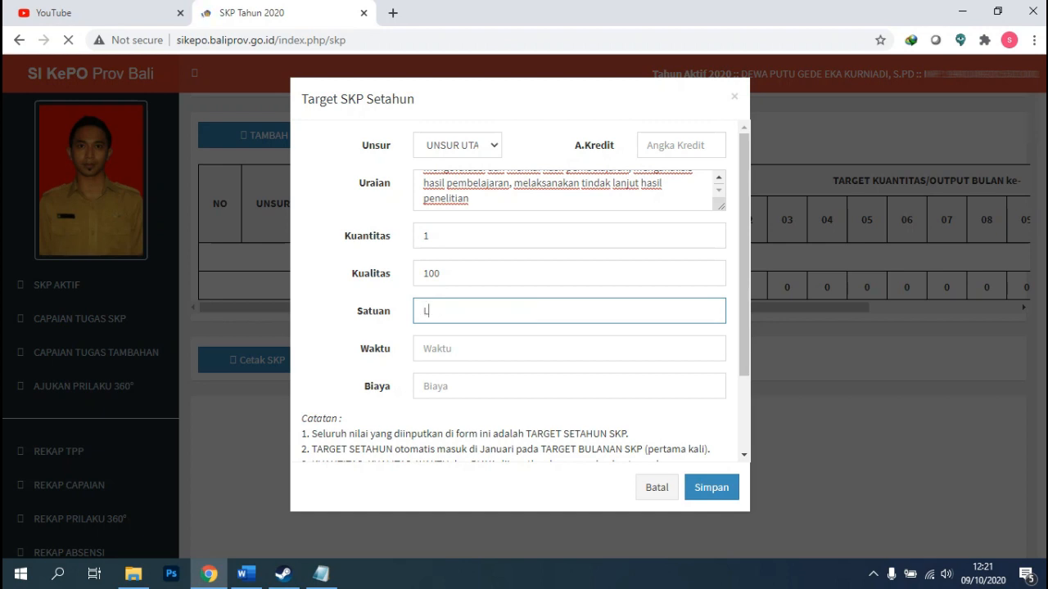
pyautogui.write('aporan Penilaian Kinerja')
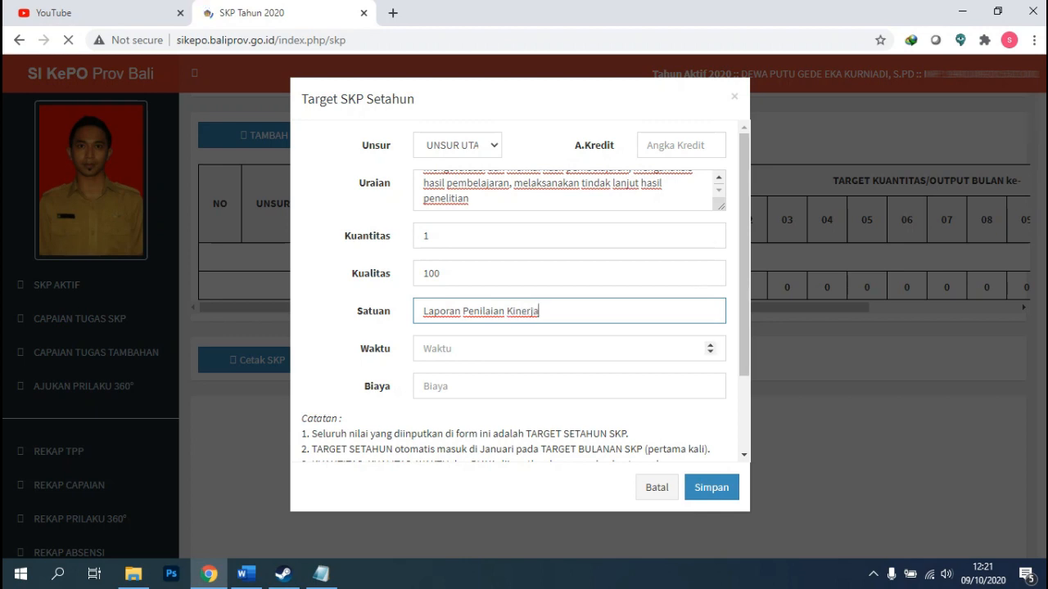
pyautogui.click(556, 349)
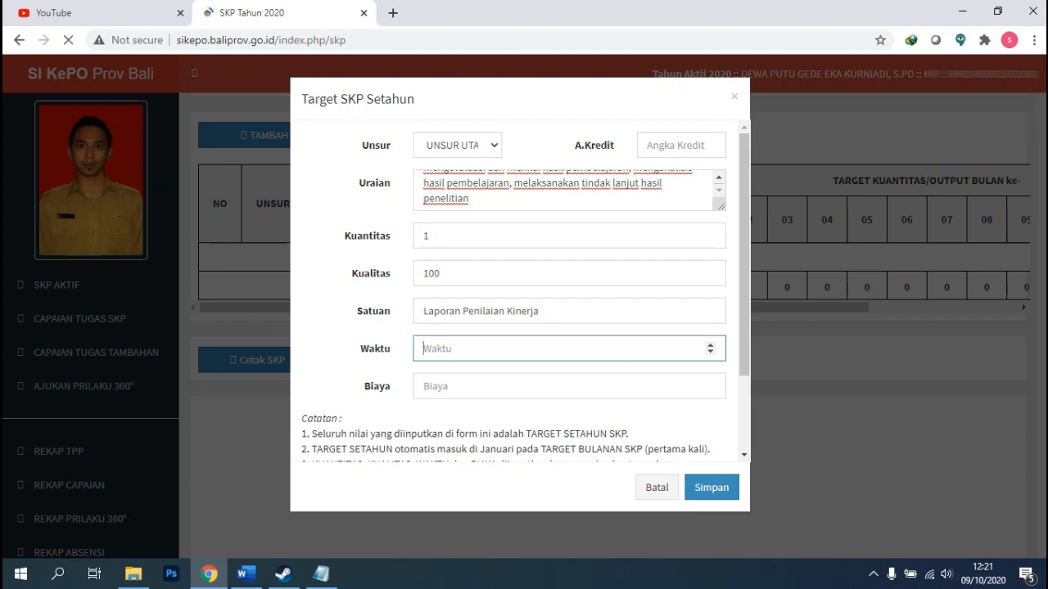
pyautogui.write('12')
pyautogui.click(569, 386)
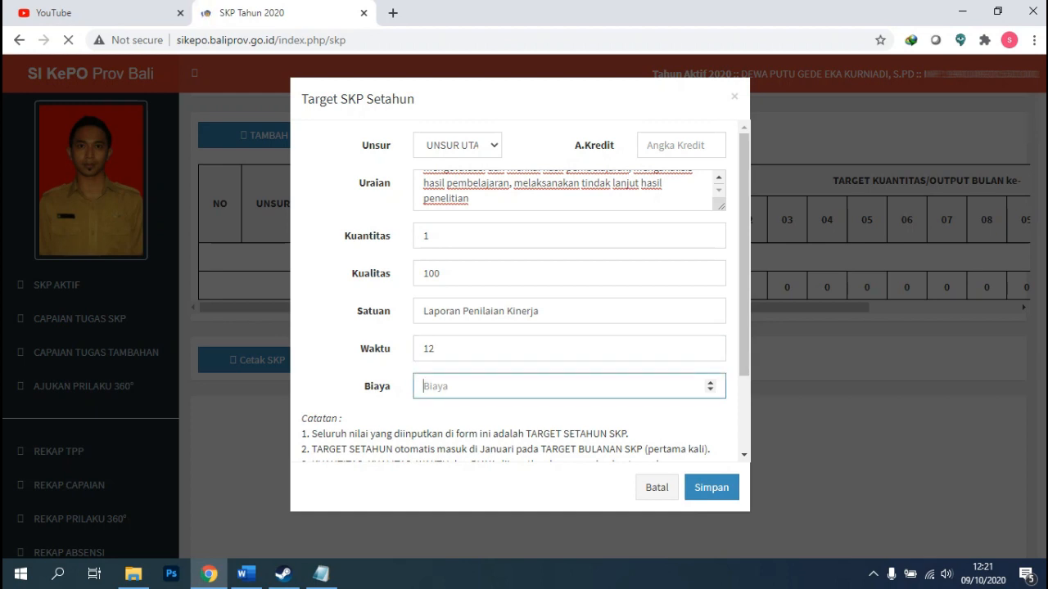
pyautogui.write('0')
pyautogui.click(471, 198)
pyautogui.scroll(1, 471, 199)
pyautogui.scroll(-2, 473, 235)
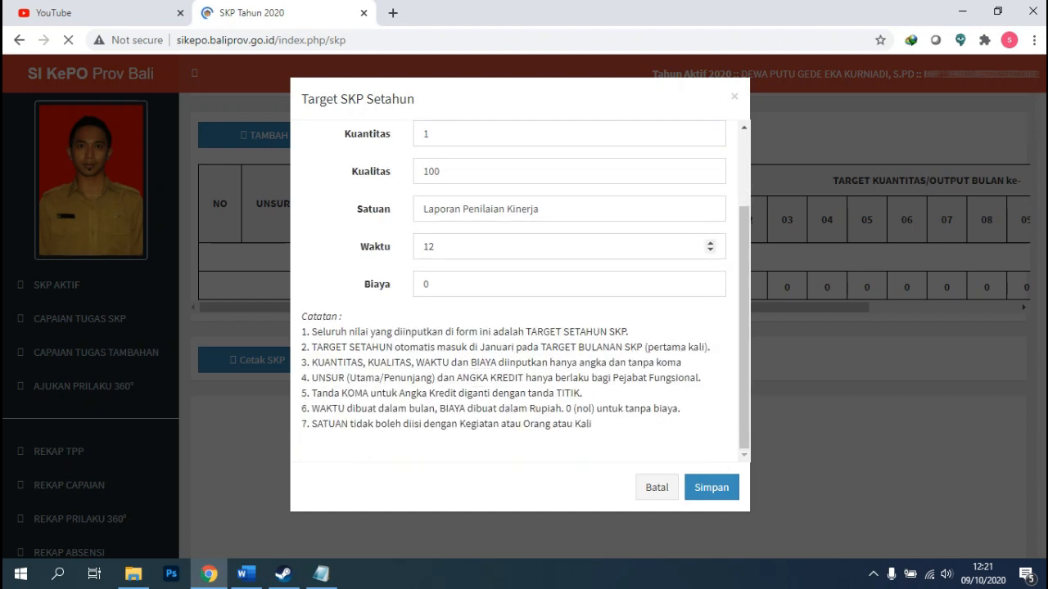
pyautogui.scroll(1, 473, 235)
pyautogui.scroll(1, 473, 237)
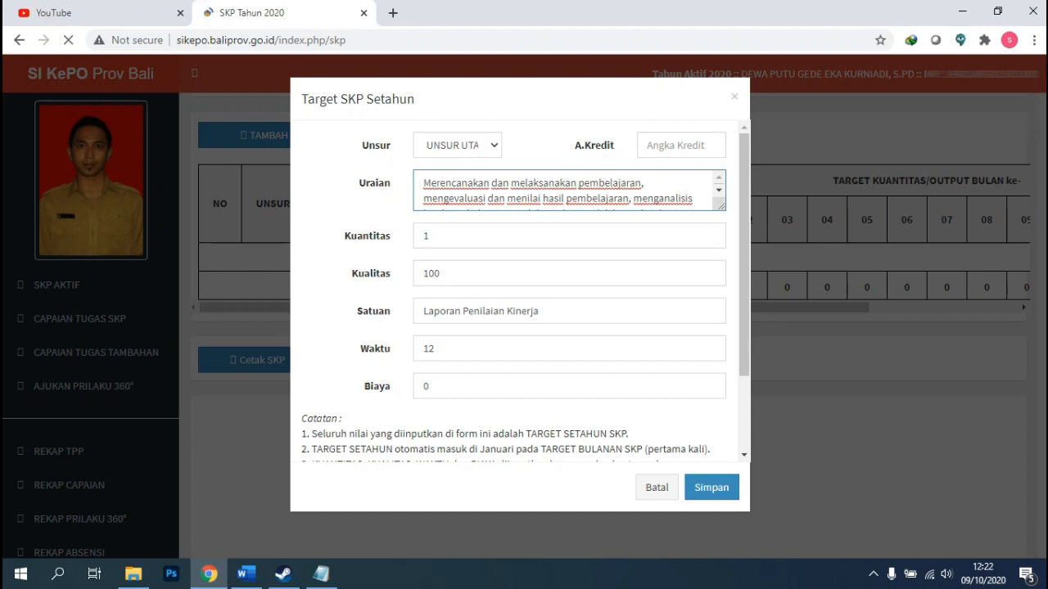
pyautogui.click(648, 145)
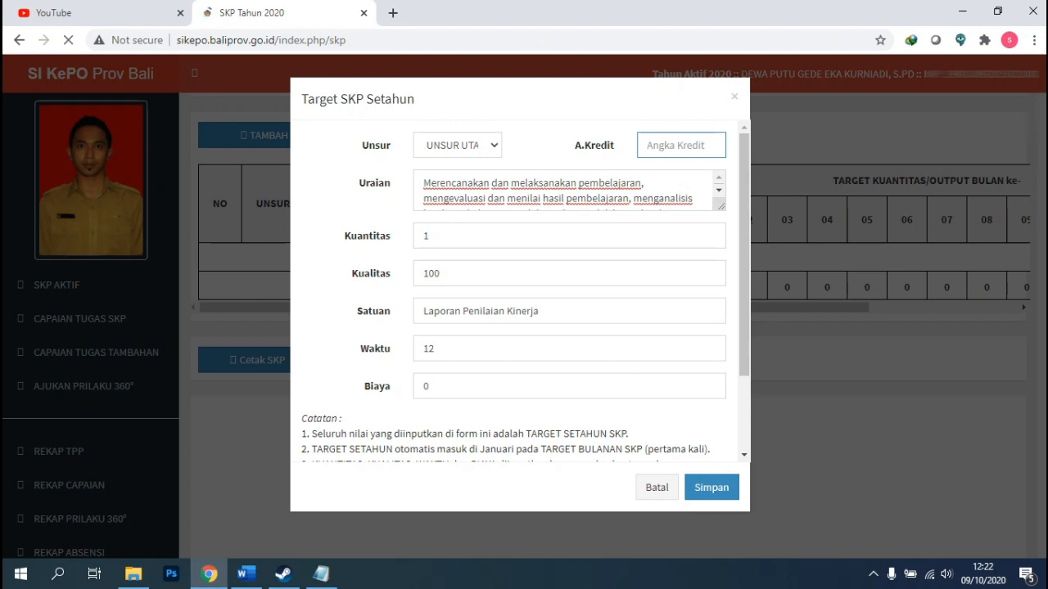
# Enter the A.Kredit value as 4,75 and look over the completed target form.
pyautogui.write('475')
pyautogui.press('Left')
pyautogui.press('Left')
pyautogui.write(',')
pyautogui.scroll(-3, 710, 274)
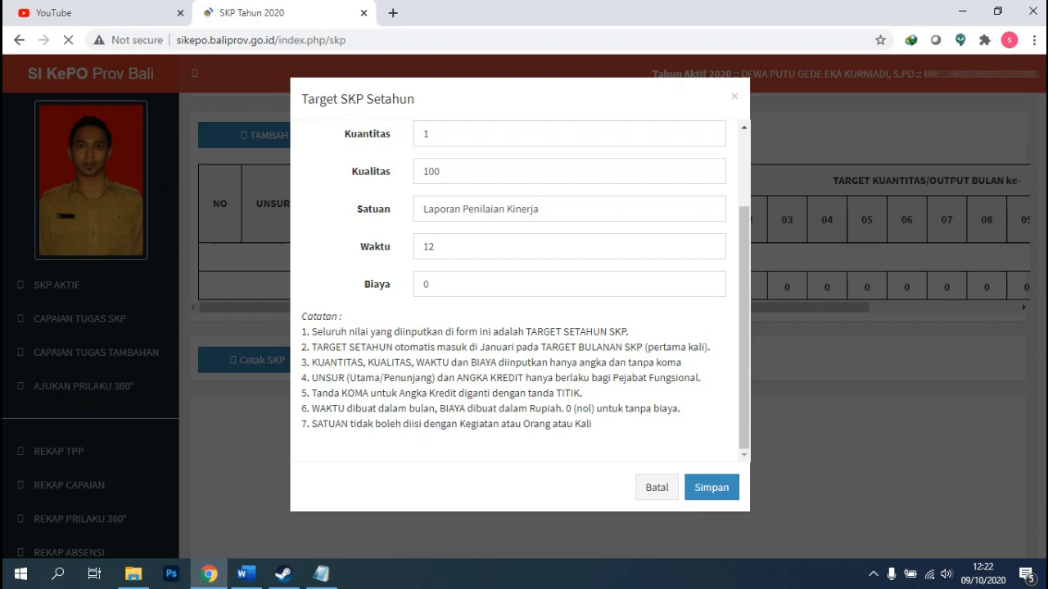
pyautogui.scroll(2, 709, 246)
pyautogui.scroll(-2, 708, 245)
pyautogui.scroll(2, 519, 292)
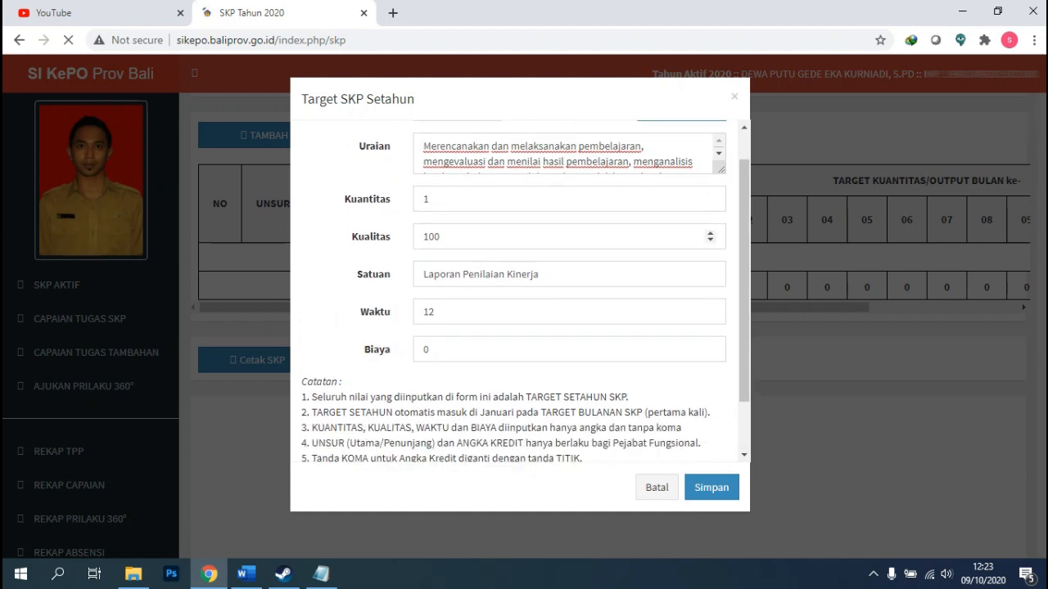
pyautogui.scroll(-1, 519, 291)
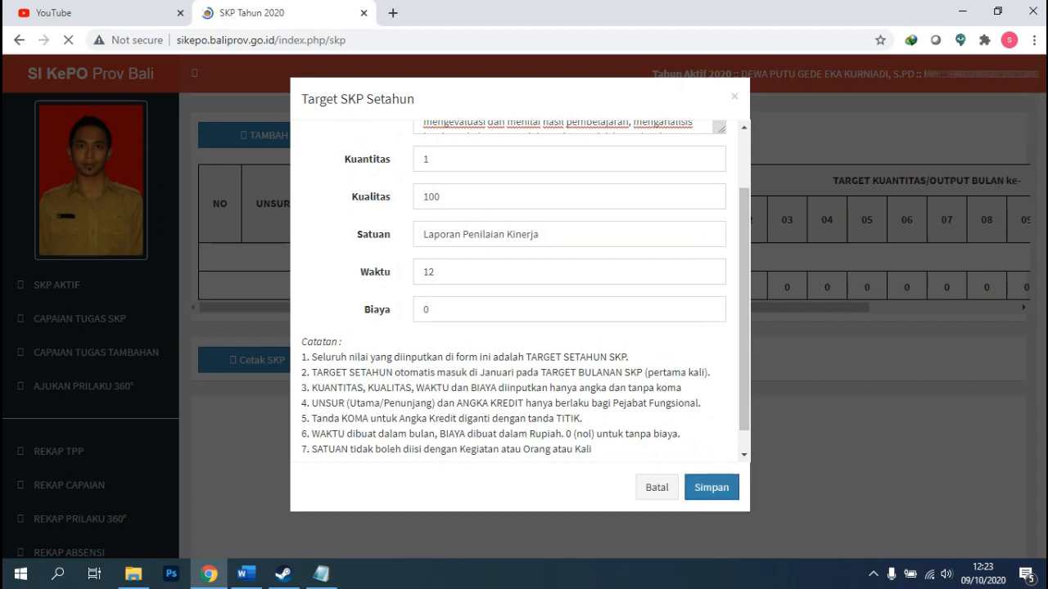
# Save the first entry, acknowledge the SUKSES alert, and open a fresh TAMBAH URAIAN SKP form.
pyautogui.click(711, 487)
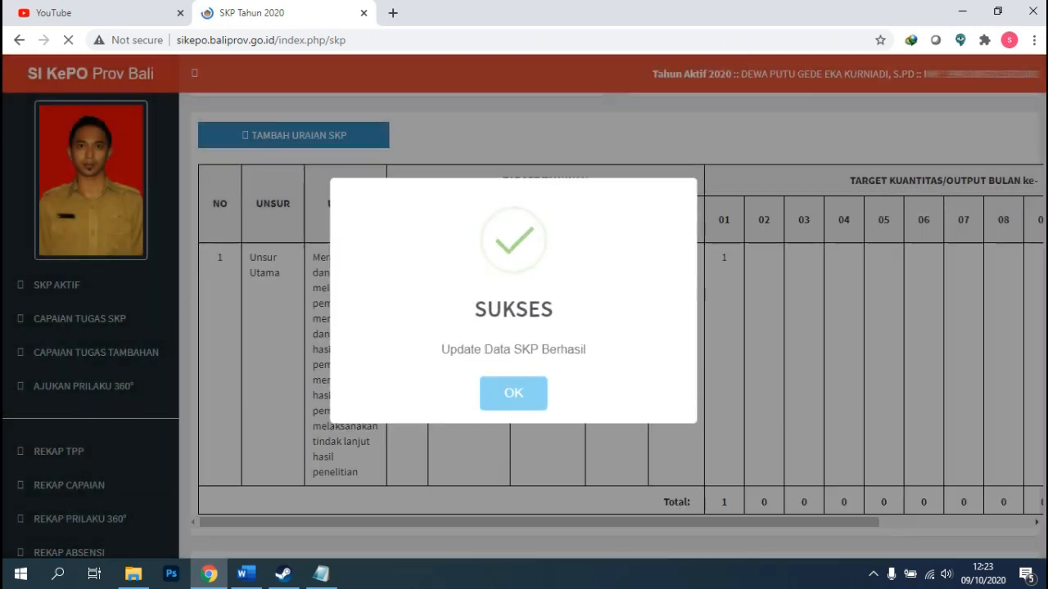
pyautogui.click(513, 393)
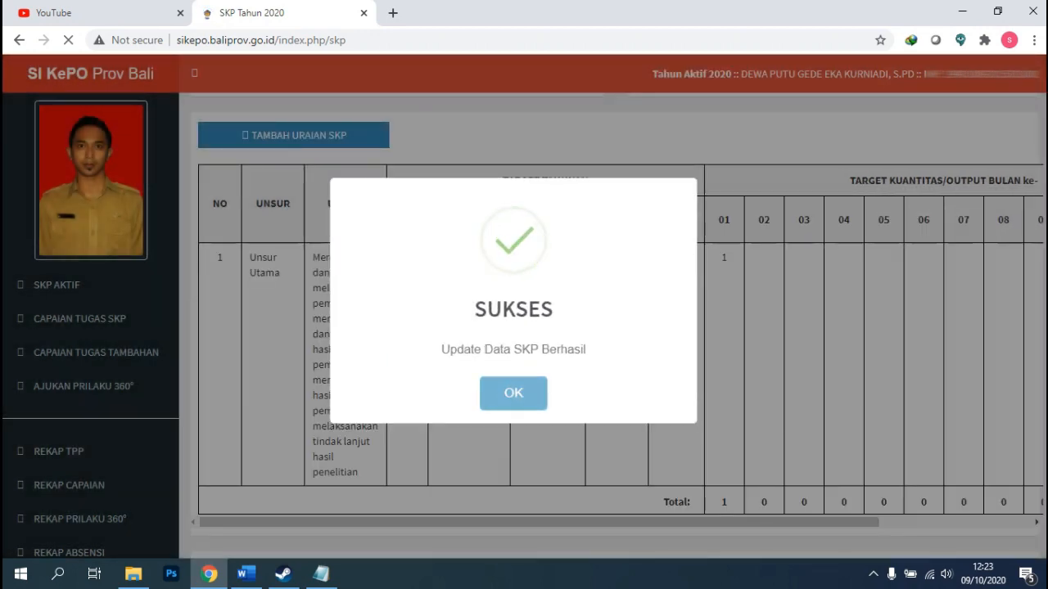
pyautogui.scroll(-1, 610, 325)
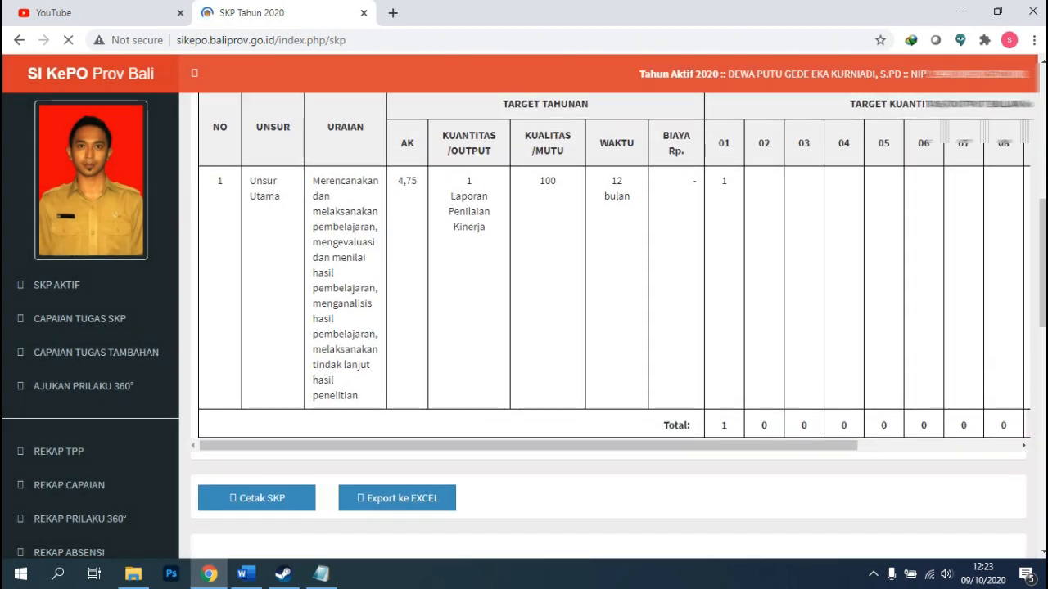
pyautogui.scroll(1, 610, 325)
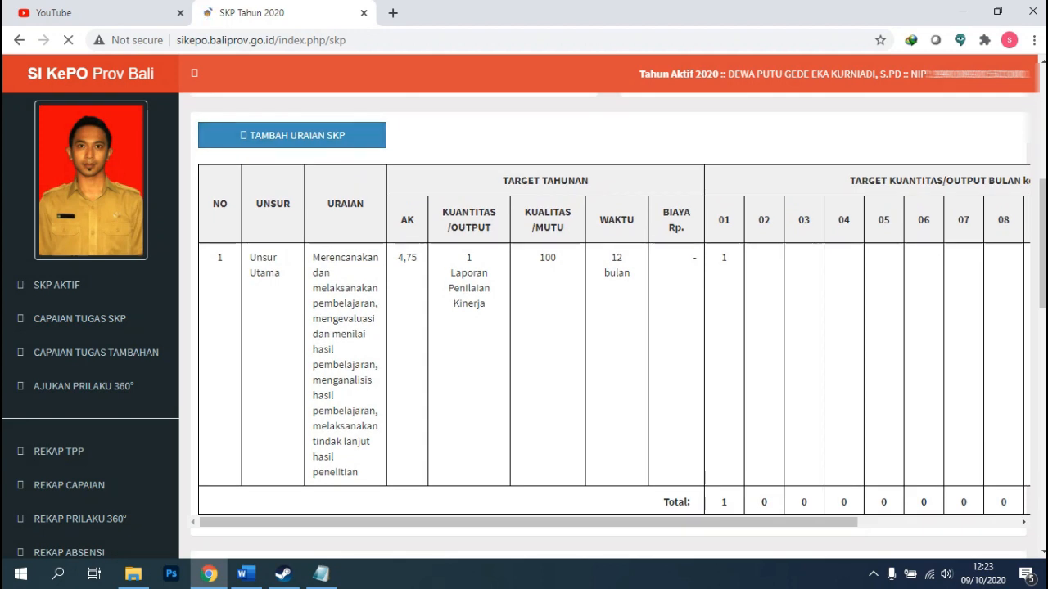
pyautogui.scroll(-2, 610, 325)
pyautogui.scroll(2, 610, 325)
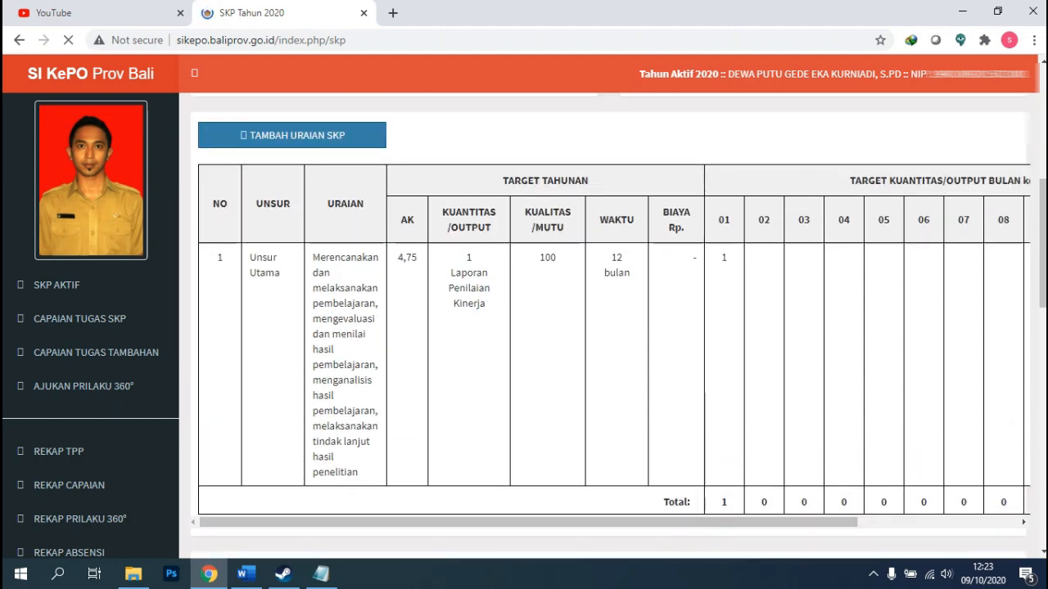
pyautogui.click(292, 135)
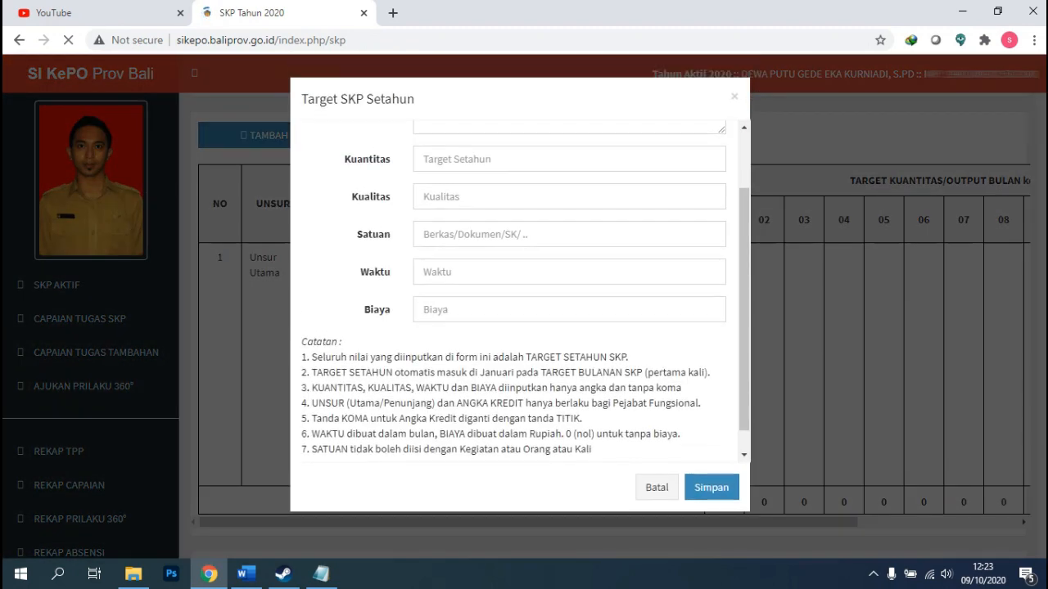
# Keep UNSUR UTAMA and enter Uraian 'Menjadi Kepala Labroratorium, Bengkel, Unit Produksi atau sejenisnya.'.
pyautogui.scroll(1, 520, 294)
pyautogui.click(458, 146)
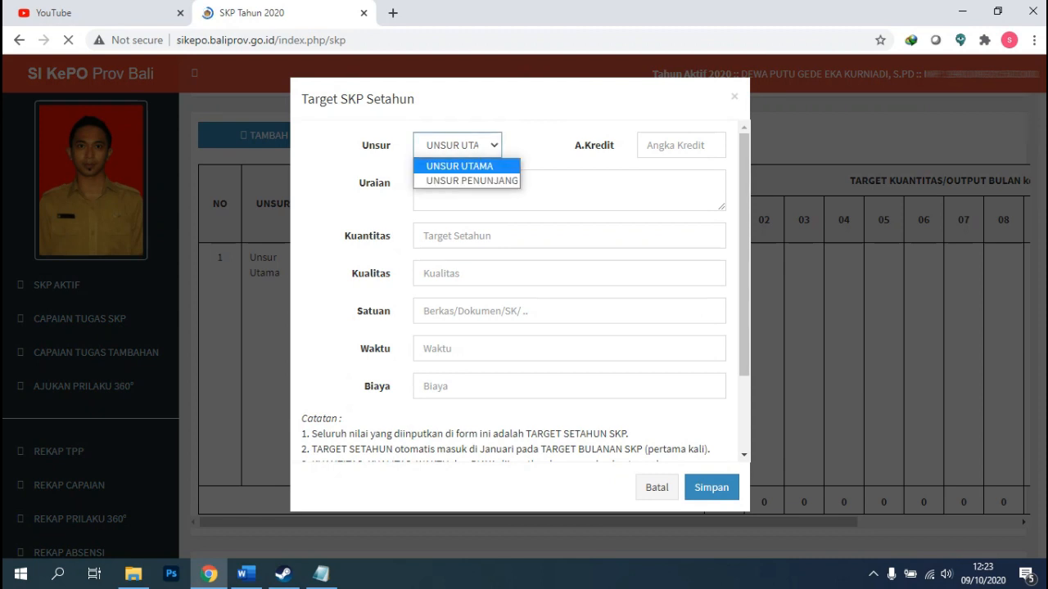
pyautogui.click(459, 166)
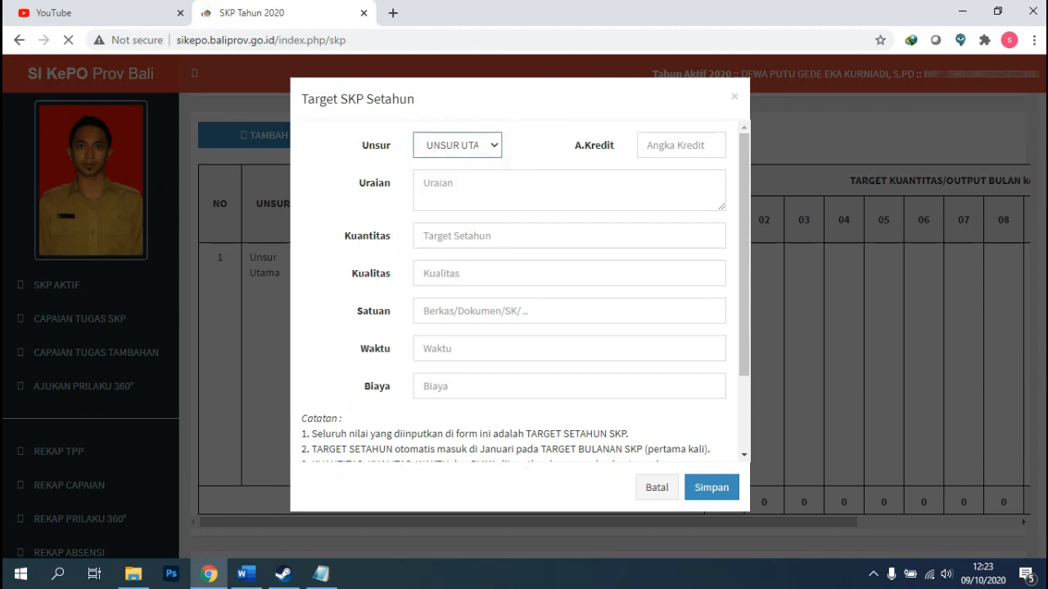
pyautogui.click(478, 189)
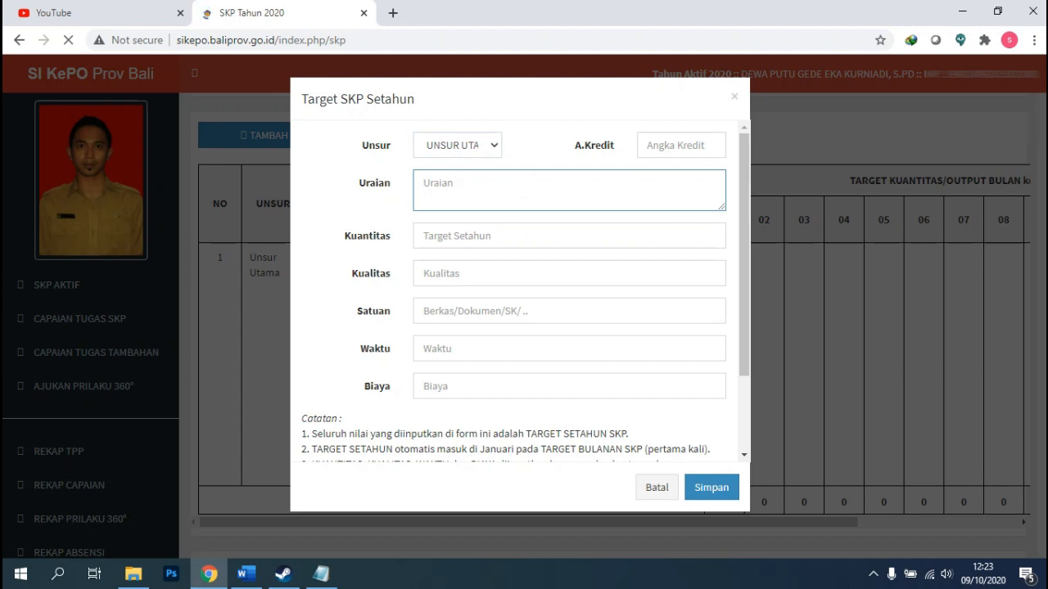
pyautogui.write('Menjadi Kepala')
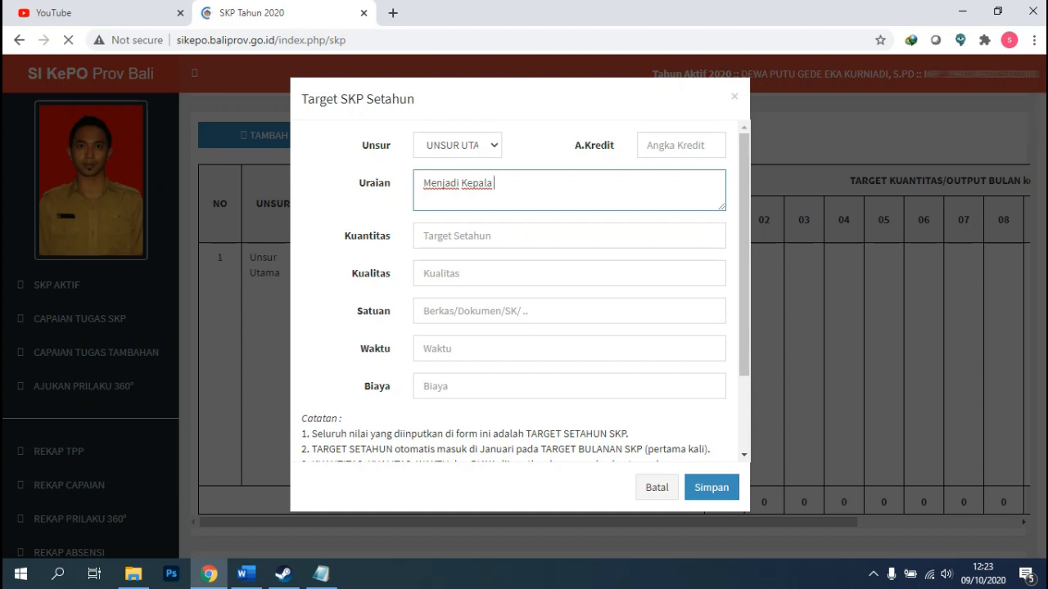
pyautogui.write(' Labror')
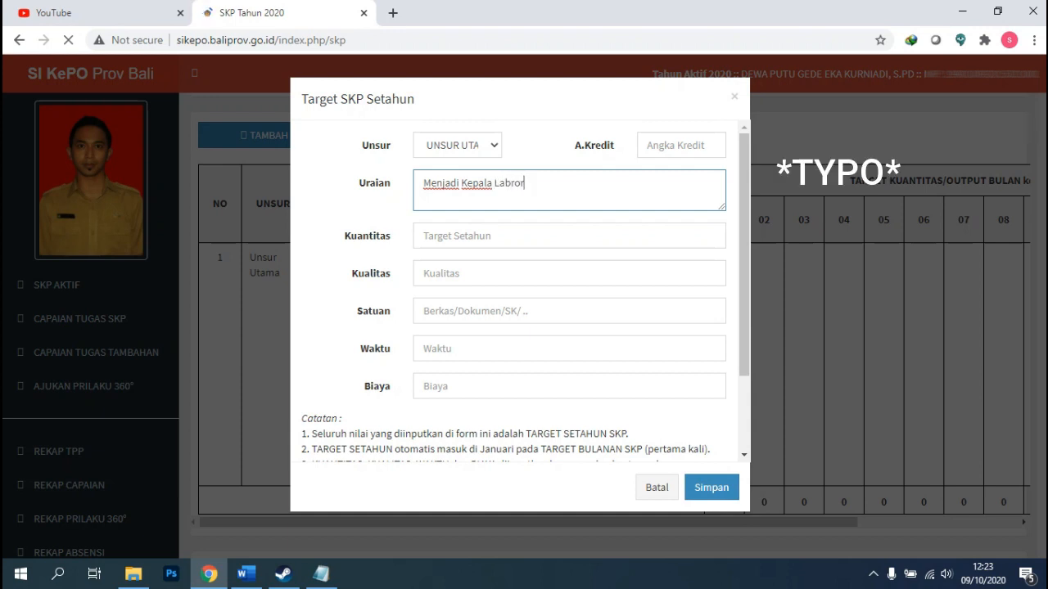
pyautogui.write('atorium,')
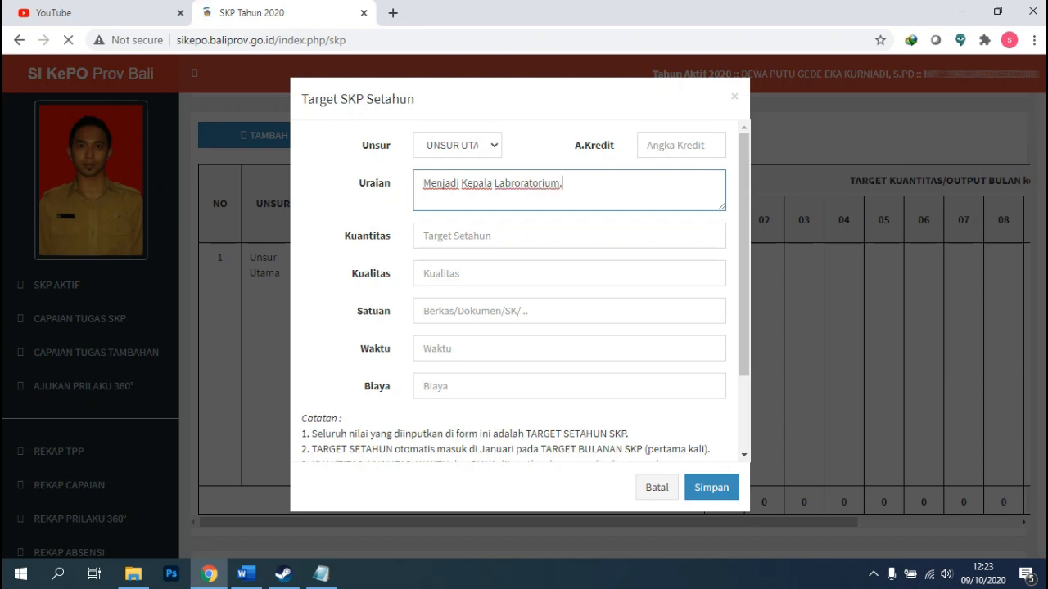
pyautogui.write(' Beng')
pyautogui.press('BackSpace')
pyautogui.press('BackSpace')
pyautogui.press('BackSpace')
pyautogui.press('BackSpace')
pyautogui.write('Bengkel, Unit Produksi')
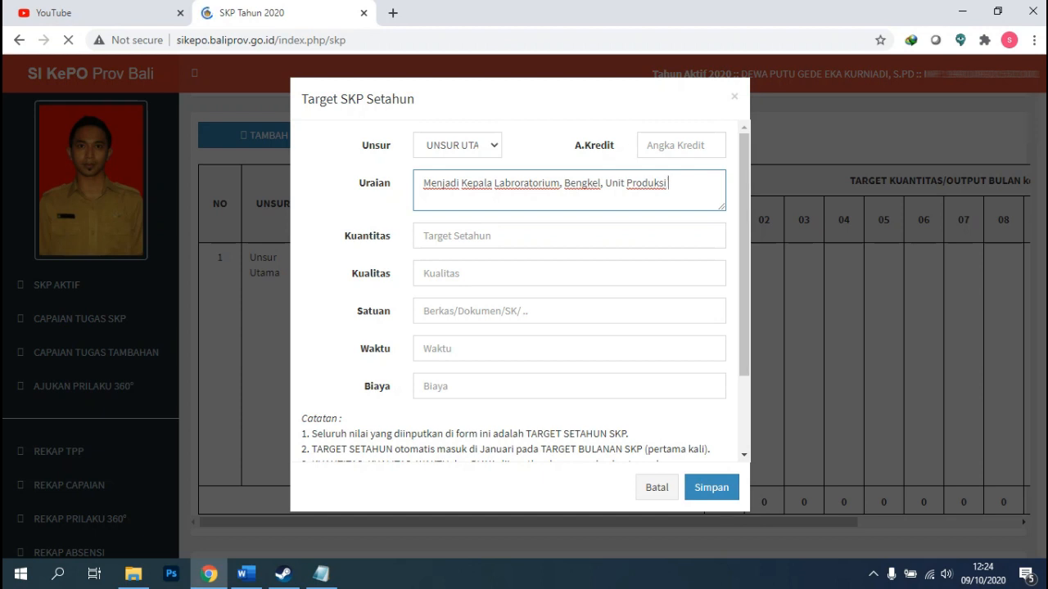
pyautogui.write(' atau sejenisnya.')
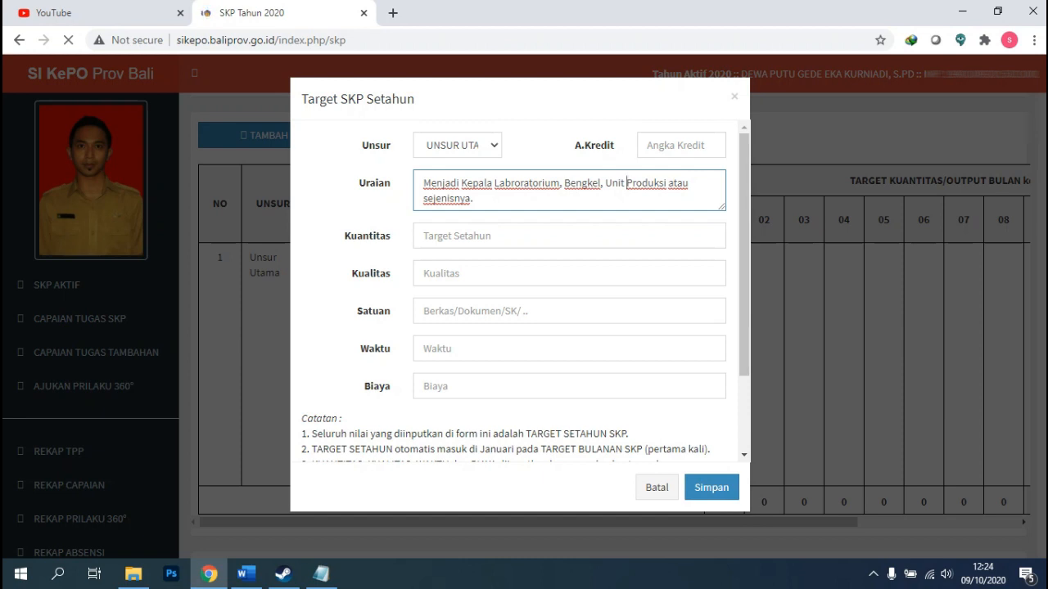
# Fill Kuantitas 1, Kualitas 100 and Satuan 'Laporan Penilaian Kinerja'.
pyautogui.click(627, 236)
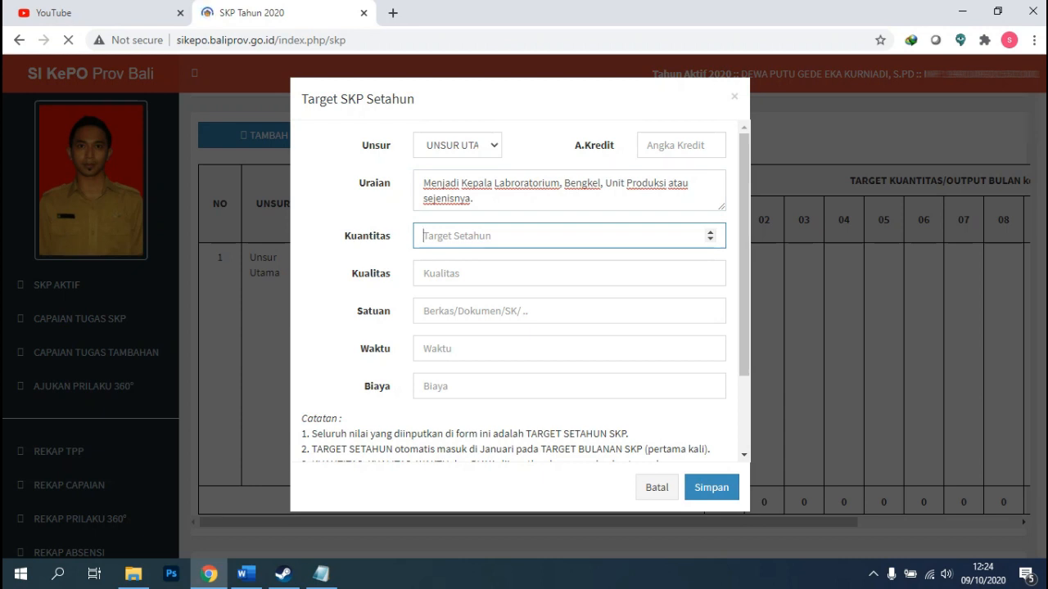
pyautogui.write('1')
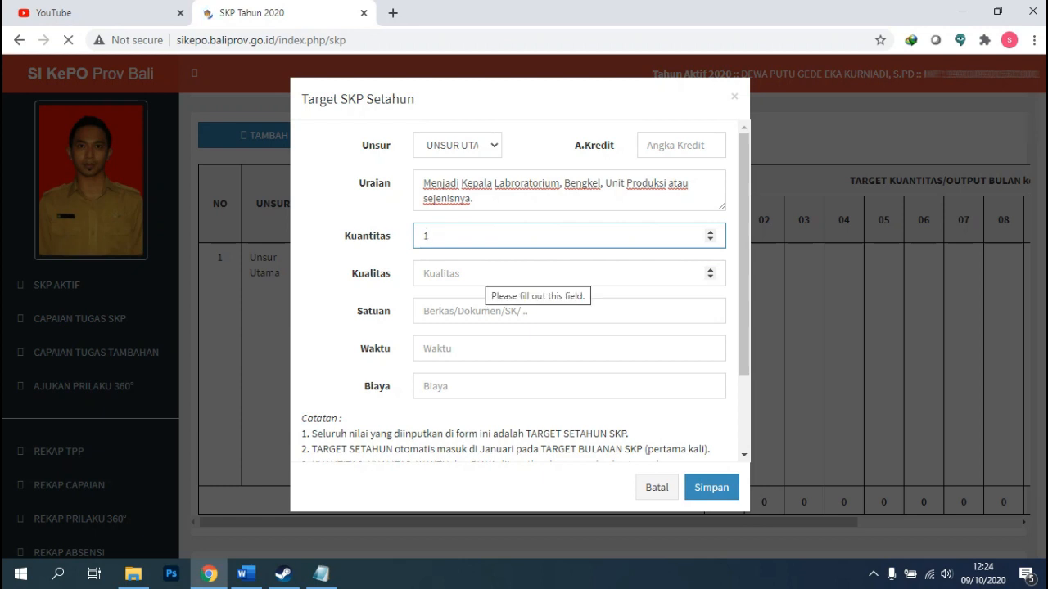
pyautogui.click(487, 274)
pyautogui.write('100')
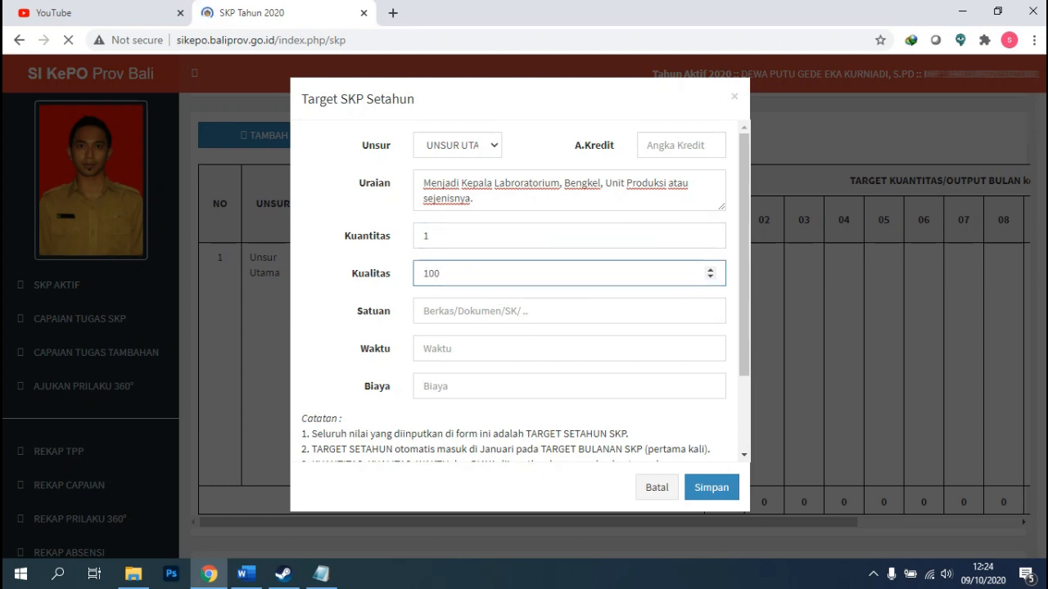
pyautogui.click(484, 311)
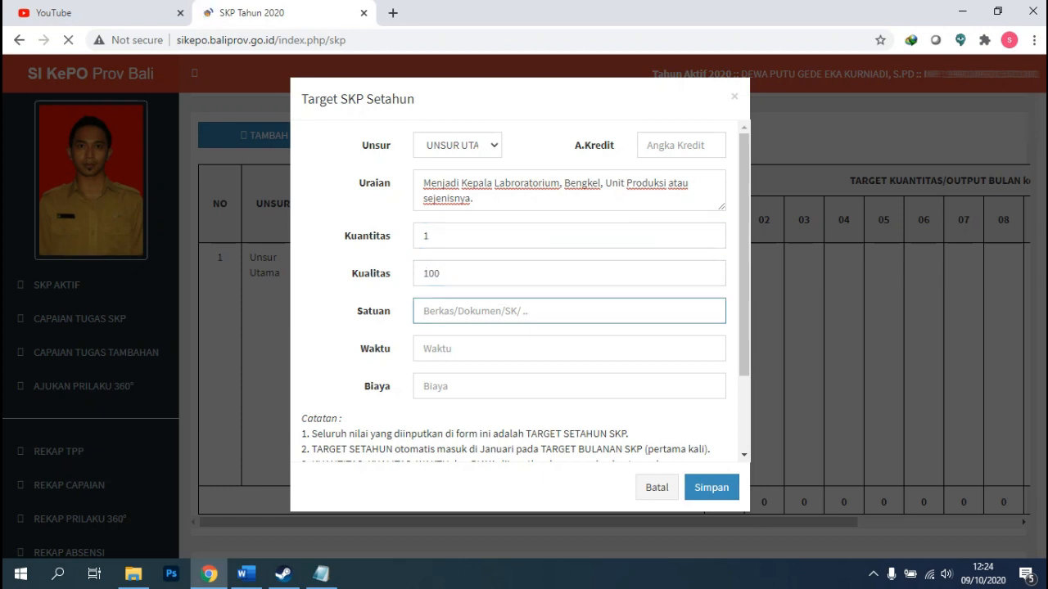
pyautogui.write('Laporan')
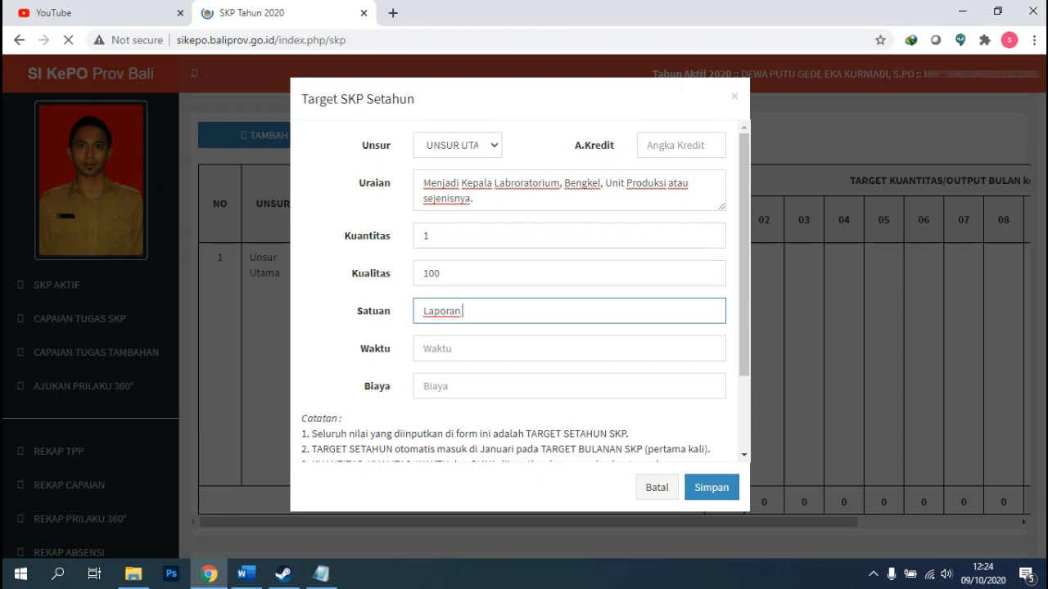
pyautogui.write(' Kinerja')
pyautogui.press('BackSpace')
pyautogui.press('BackSpace')
pyautogui.press('BackSpace')
pyautogui.press('BackSpace')
pyautogui.press('BackSpace')
pyautogui.press('BackSpace')
pyautogui.press('BackSpace')
pyautogui.write('Penilaian Kineja')
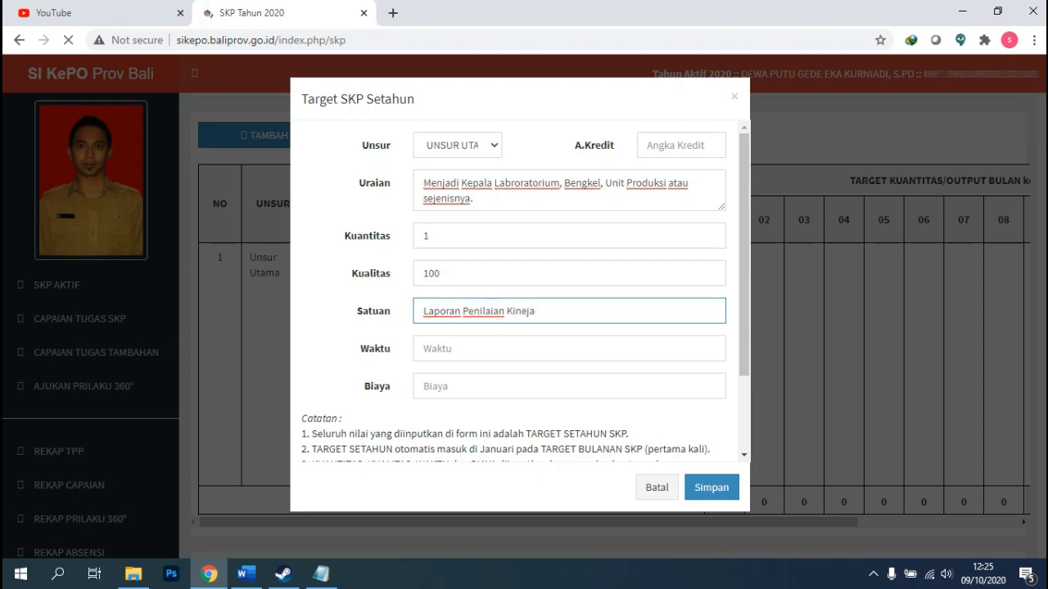
pyautogui.press('Left')
pyautogui.press('Left')
pyautogui.write('r')
# Set Waktu 12, Biaya 1 and A.Kredit 4.75, then save the second entry.
pyautogui.click(565, 349)
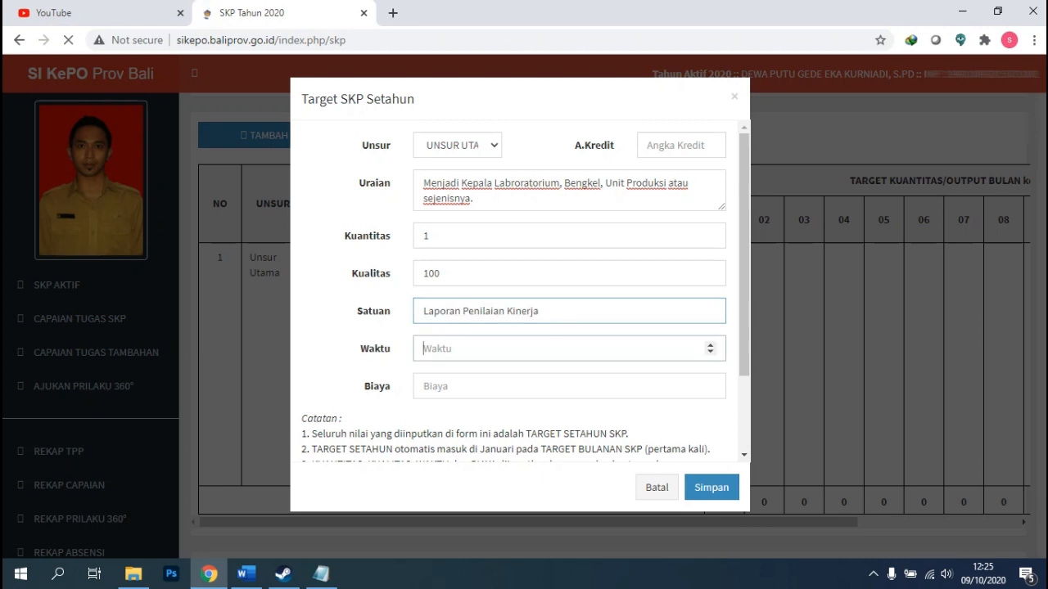
pyautogui.write('12')
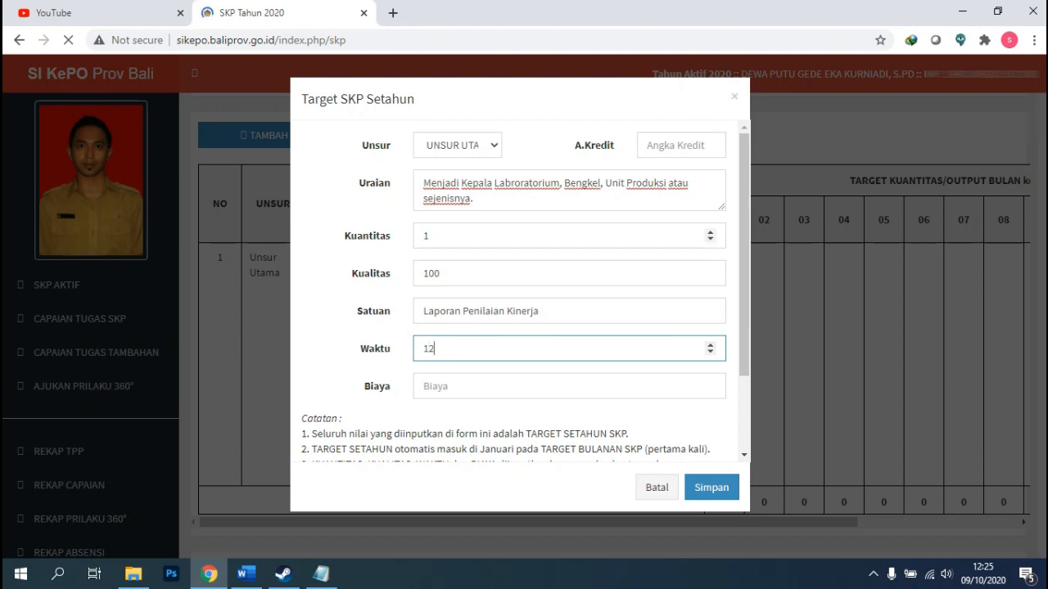
pyautogui.click(565, 386)
pyautogui.write('1')
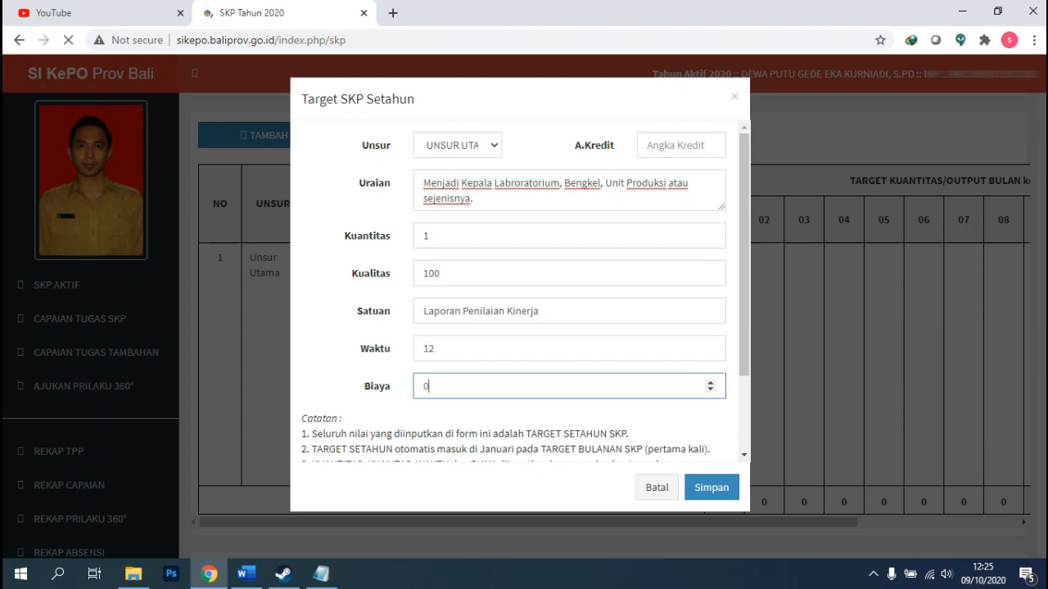
pyautogui.scroll(-1, 565, 245)
pyautogui.scroll(-1, 524, 287)
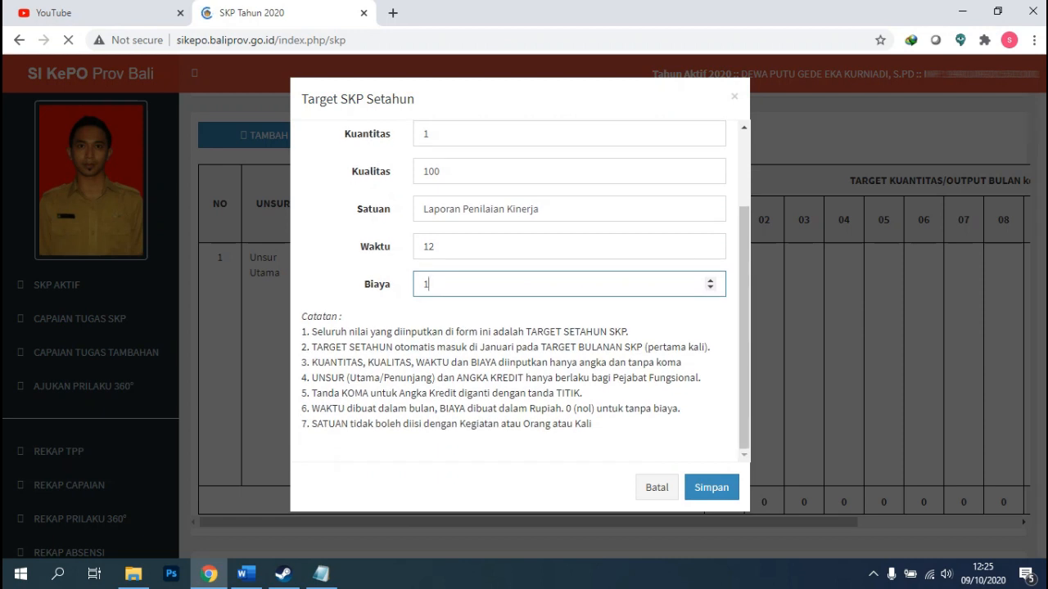
pyautogui.click(711, 487)
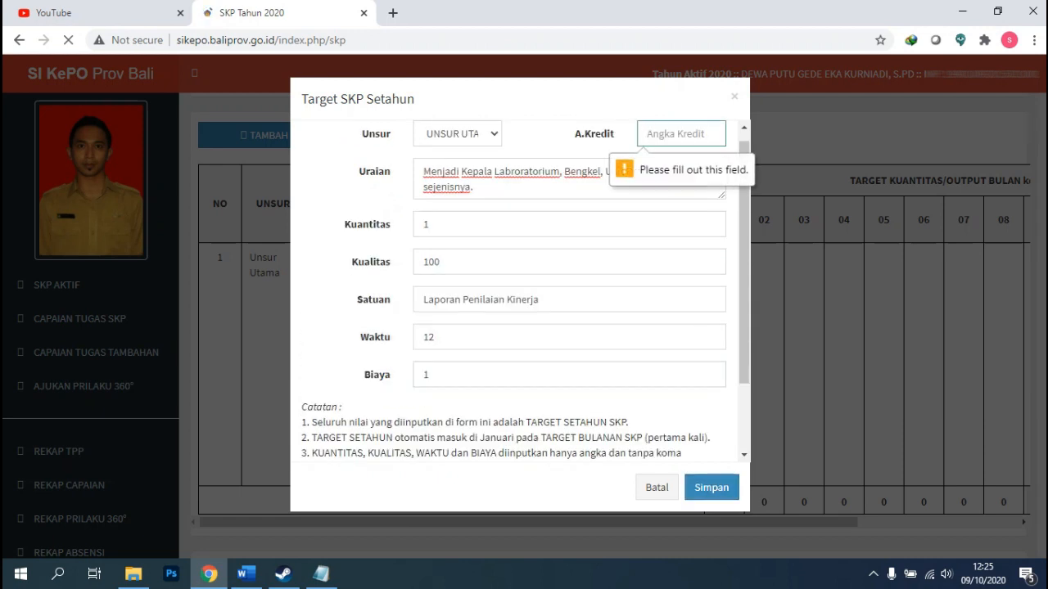
pyautogui.scroll(1, 671, 213)
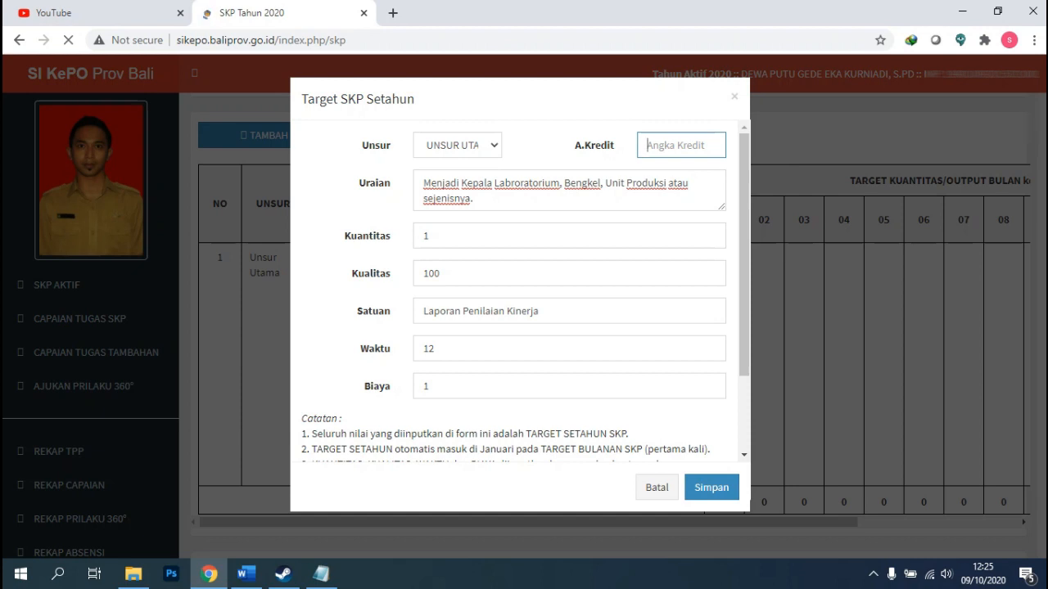
pyautogui.write('4.75')
pyautogui.click(712, 487)
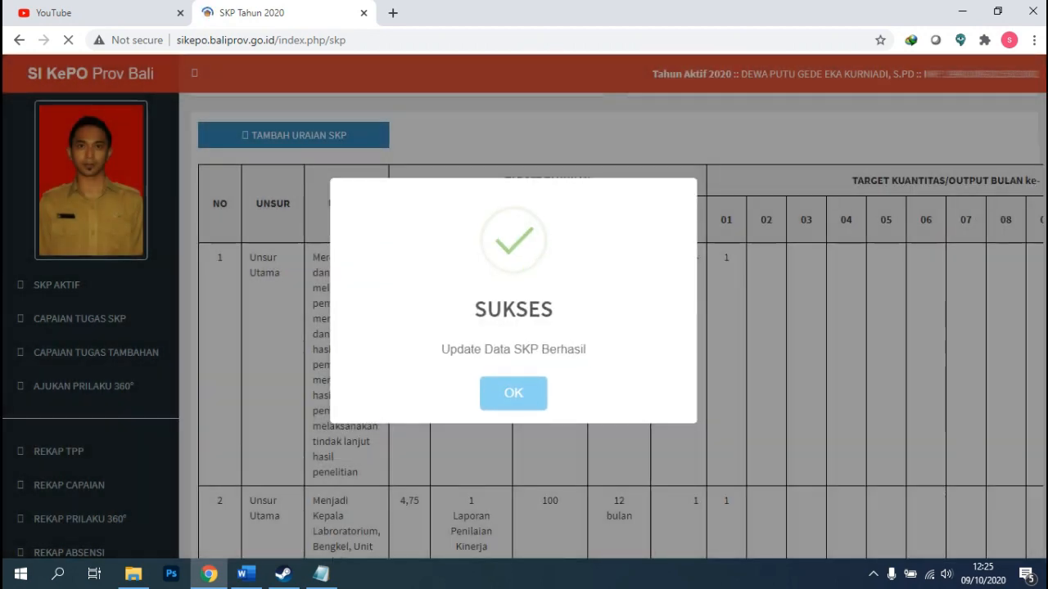
pyautogui.click(513, 394)
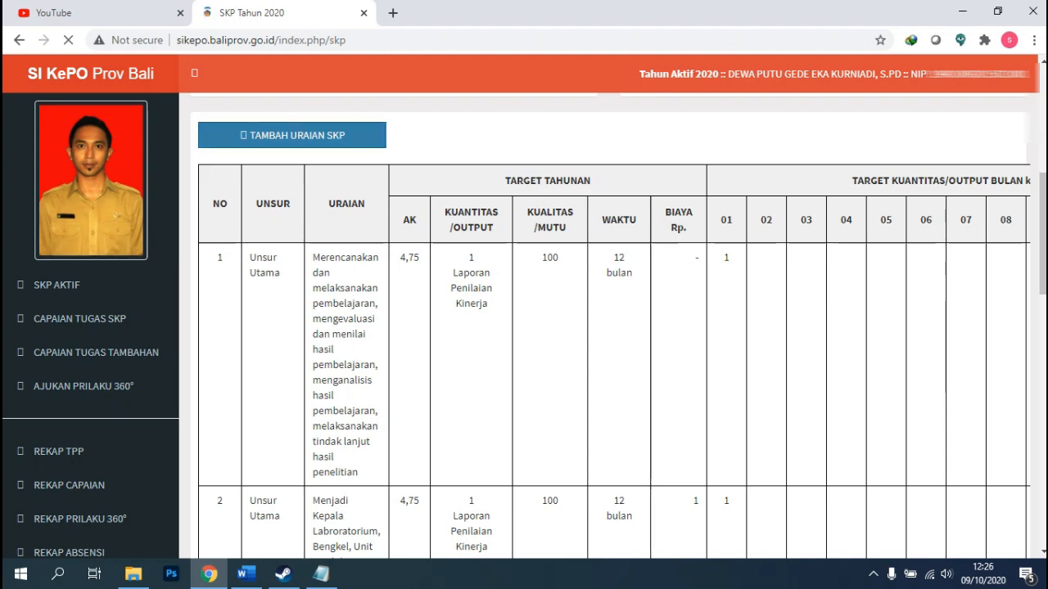
# Start a third SKP target entry via TAMBAH URAIAN SKP and open the Unsur list.
pyautogui.click(292, 135)
pyautogui.click(456, 145)
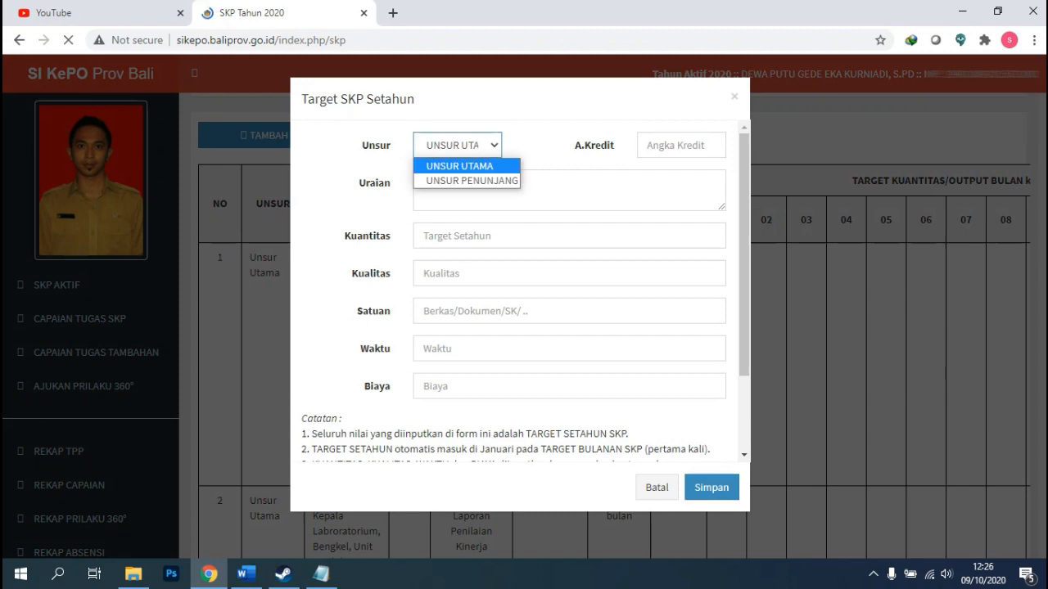
# Choose UNSUR PENUNJANG and enter Uraian 'Menjadi Anggota aktif organisasi profesi (PGRI)'.
pyautogui.click(458, 177)
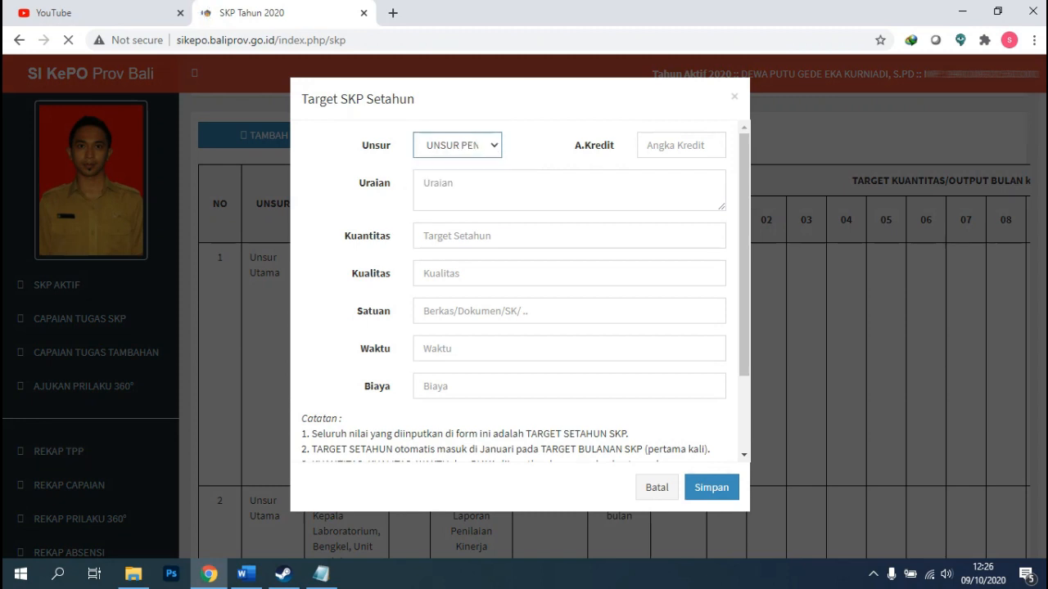
pyautogui.click(475, 187)
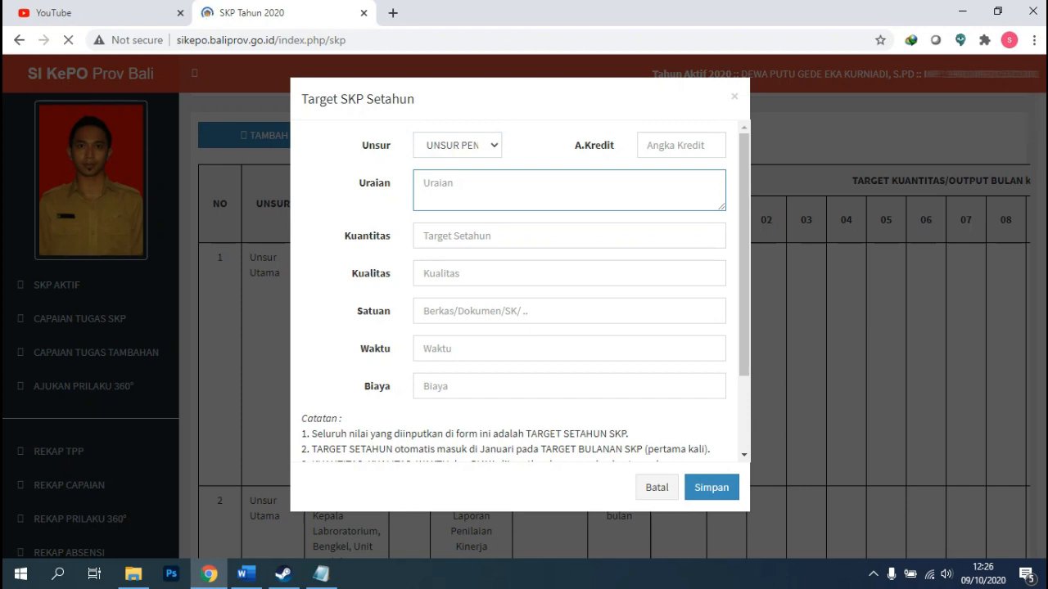
pyautogui.write('Menjadi Anggota')
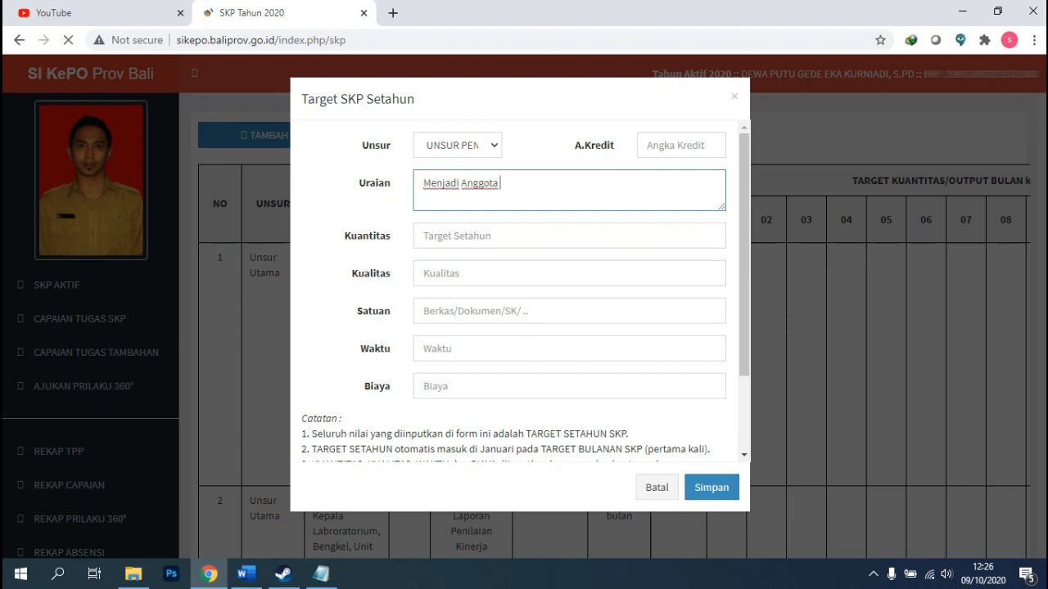
pyautogui.write('aktif organisasi')
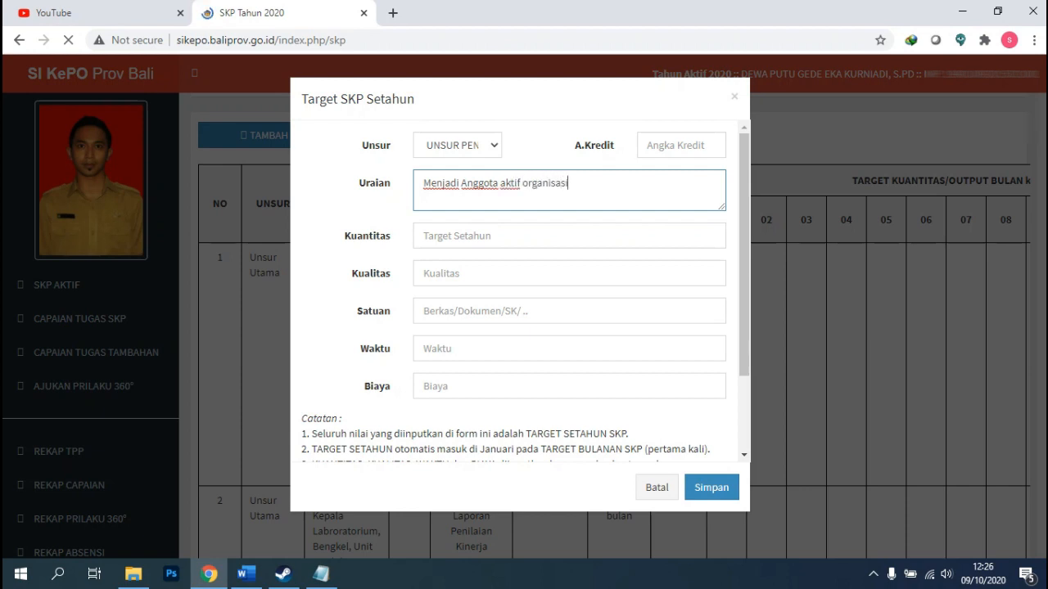
pyautogui.write(' profesi (P')
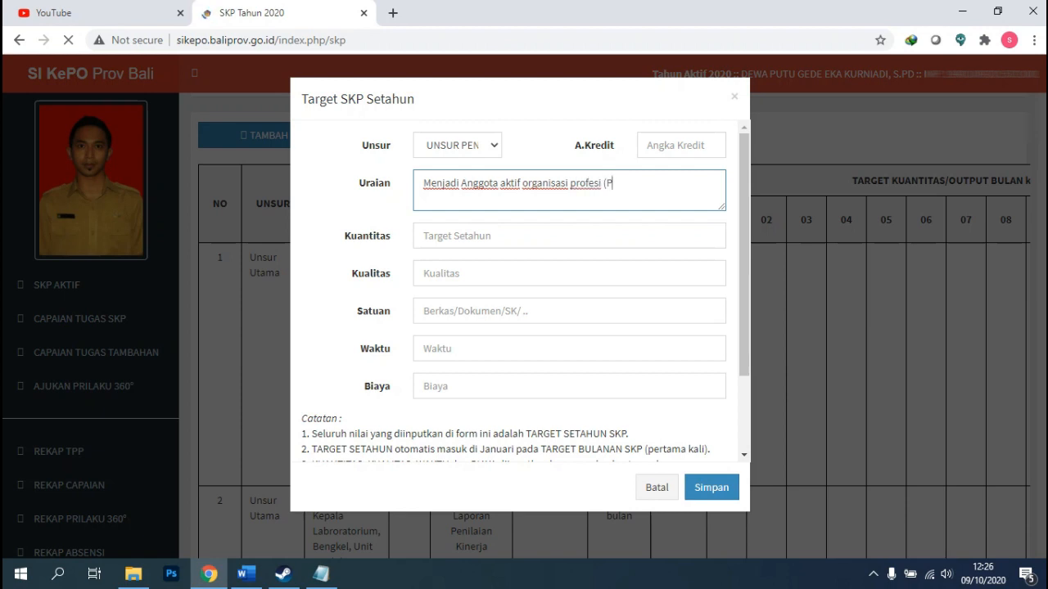
pyautogui.write('GRI)')
pyautogui.click(540, 236)
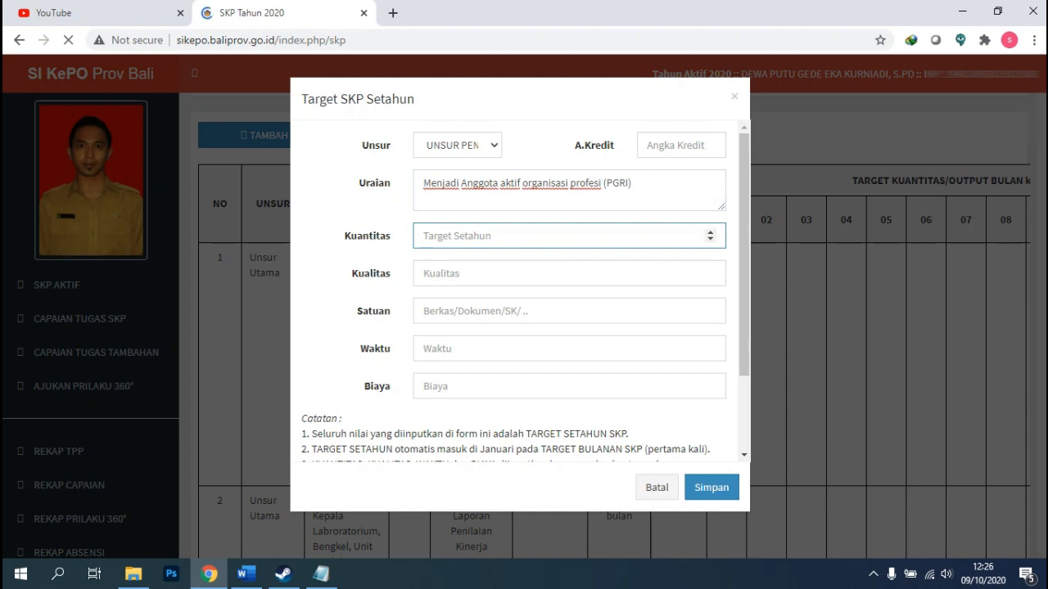
# Fill in Kuantitas 1, Kualitas 100, Satuan 'Kartu Anggota', Waktu 12 and Biaya 0.
pyautogui.write('1')
pyautogui.click(541, 273)
pyautogui.write('100')
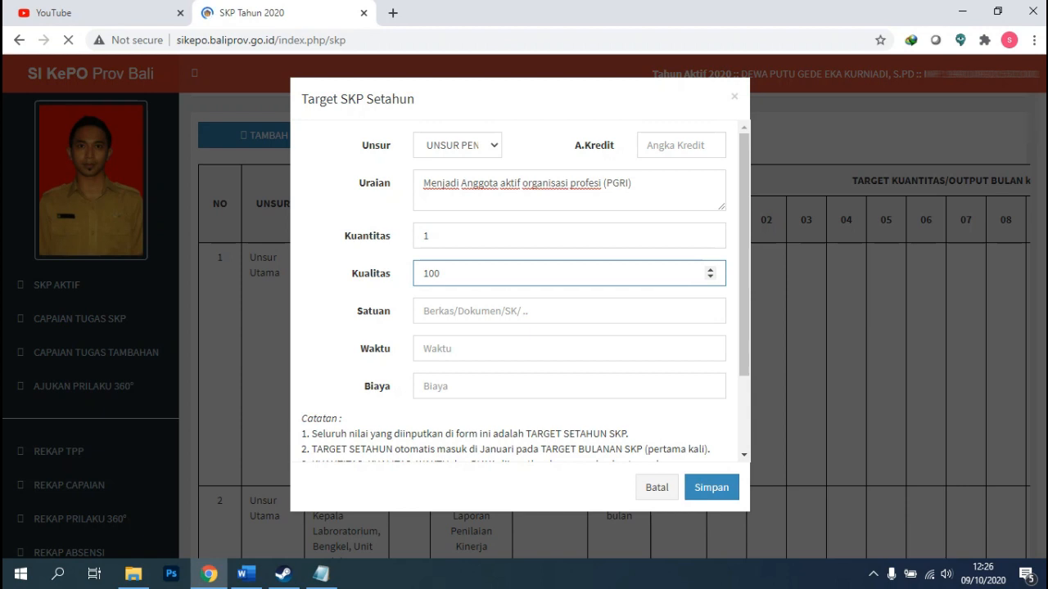
pyautogui.click(540, 311)
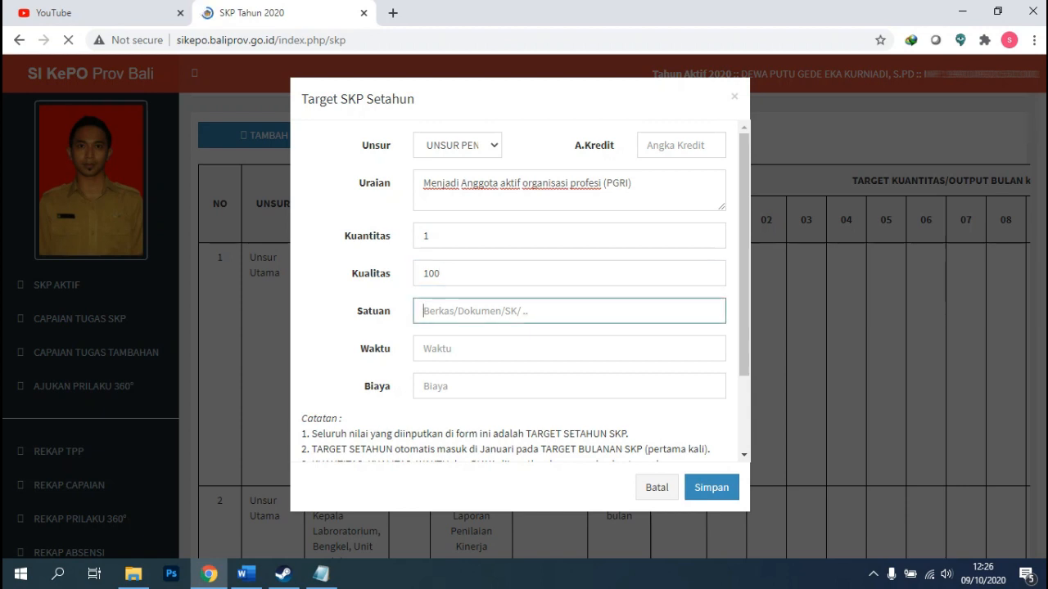
pyautogui.write('Ka')
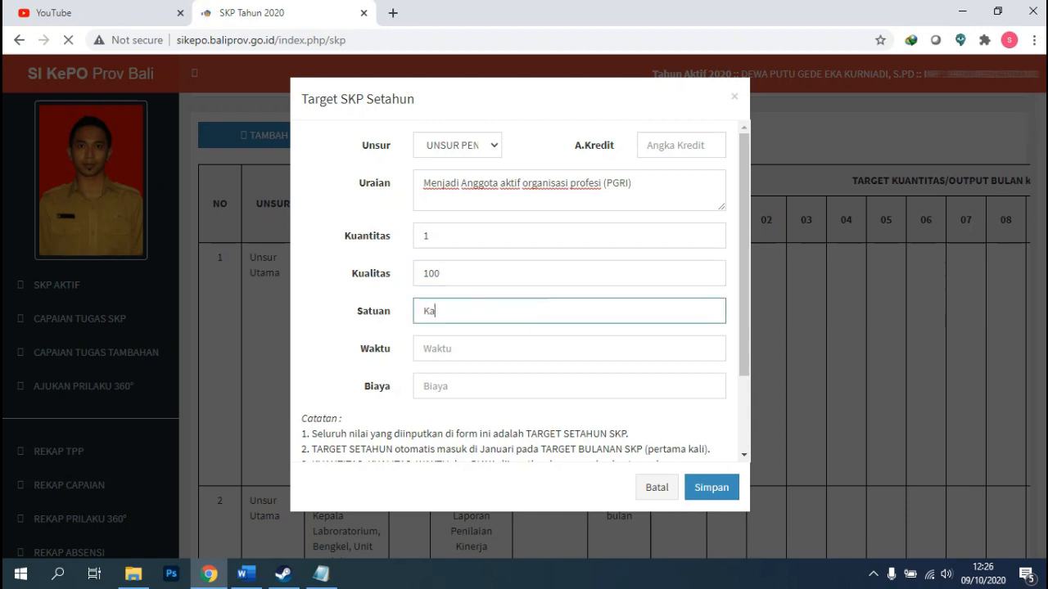
pyautogui.write('rtu Anggota')
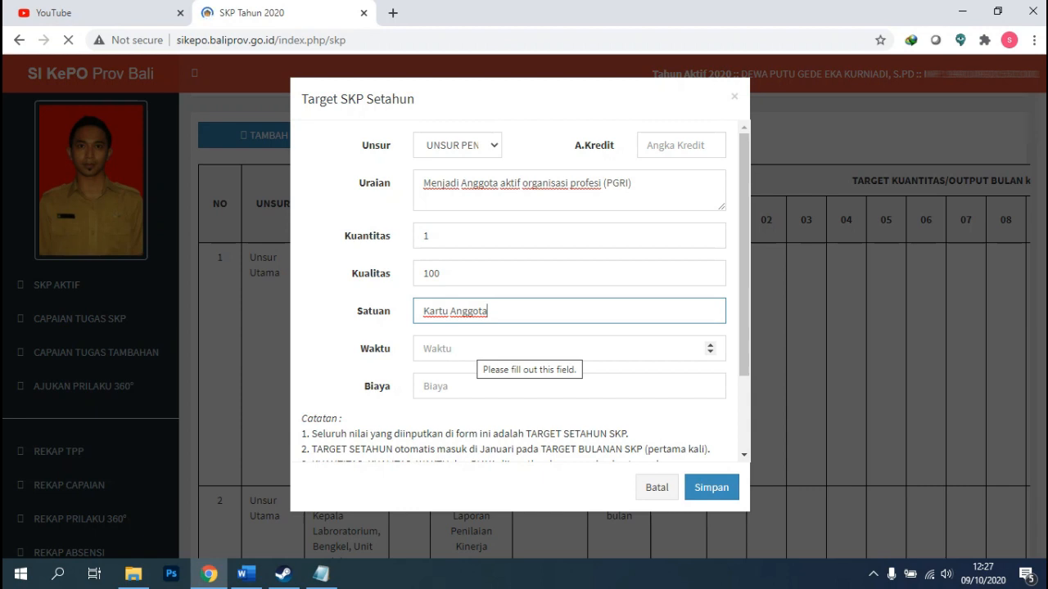
pyautogui.click(477, 348)
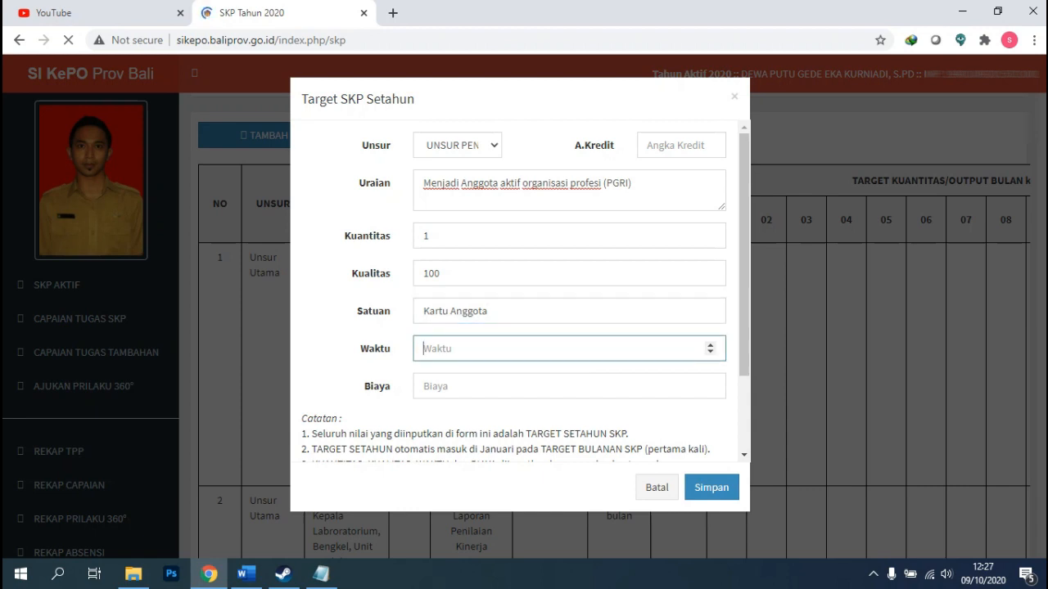
pyautogui.write('12')
pyautogui.click(477, 386)
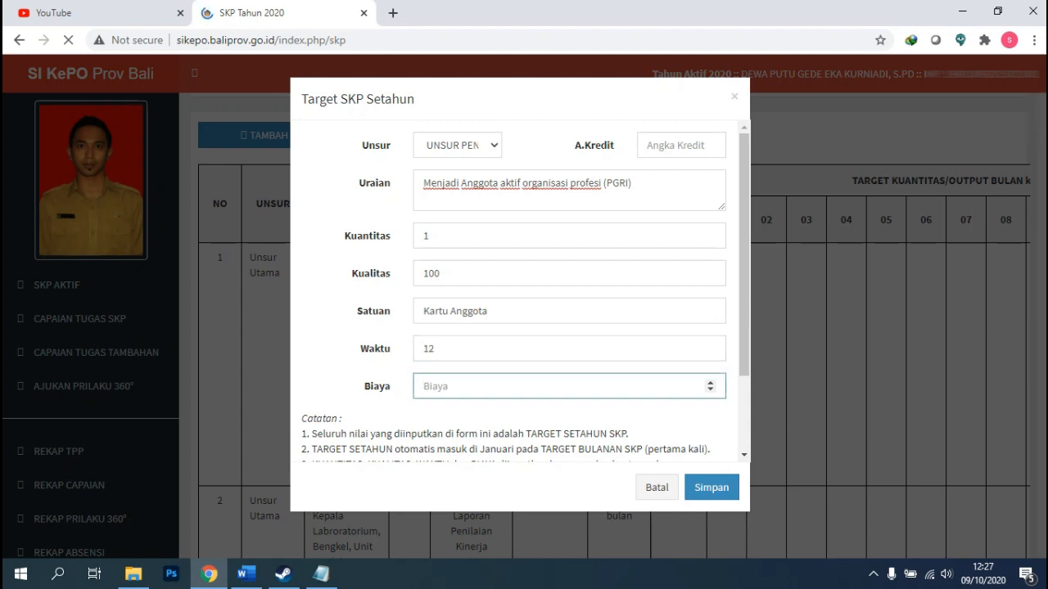
pyautogui.write('0')
pyautogui.scroll(-1, 516, 291)
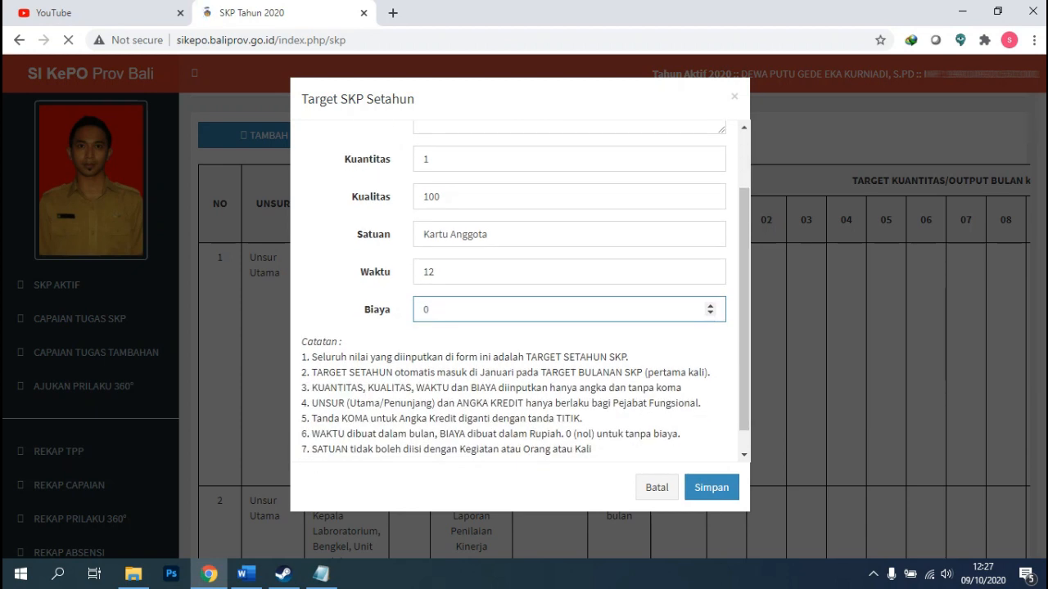
pyautogui.scroll(-1, 526, 288)
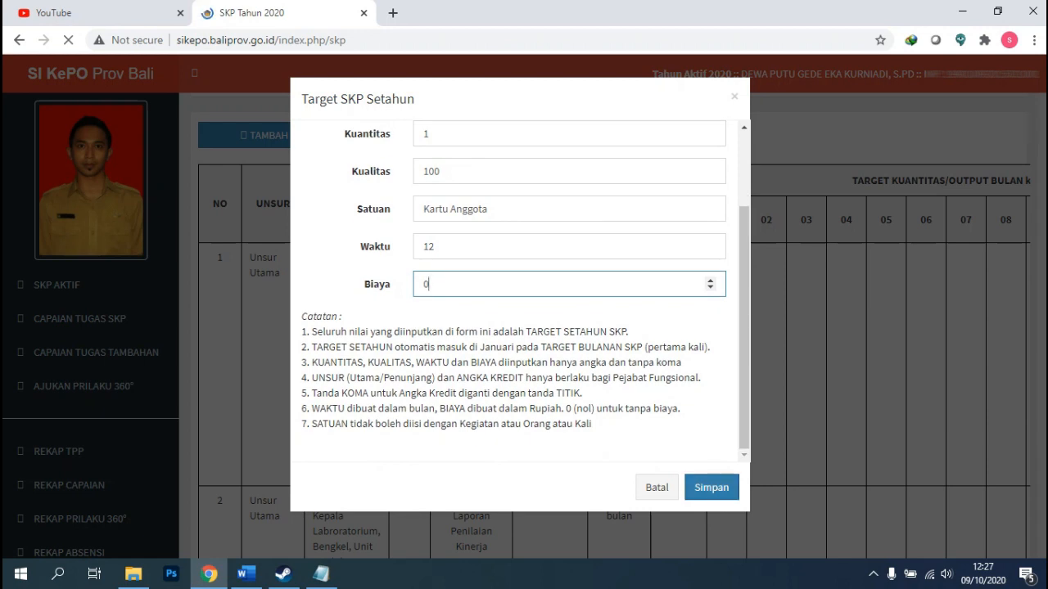
# Enter A.Kredit 0.75 and save the PGRI target entry.
pyautogui.click(712, 487)
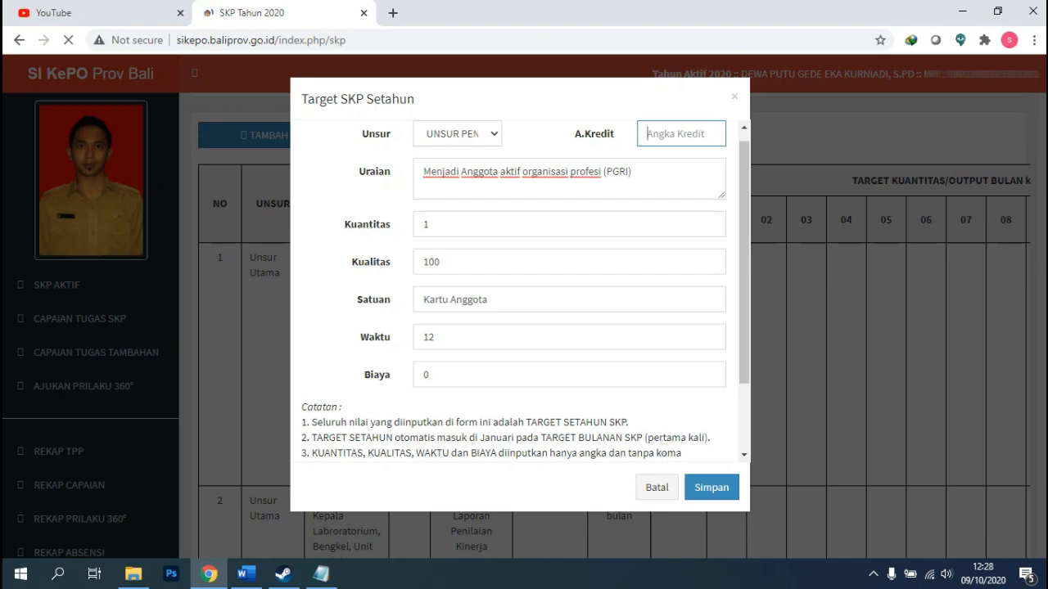
pyautogui.write('0.74')
pyautogui.press('BackSpace')
pyautogui.write('5')
pyautogui.click(711, 488)
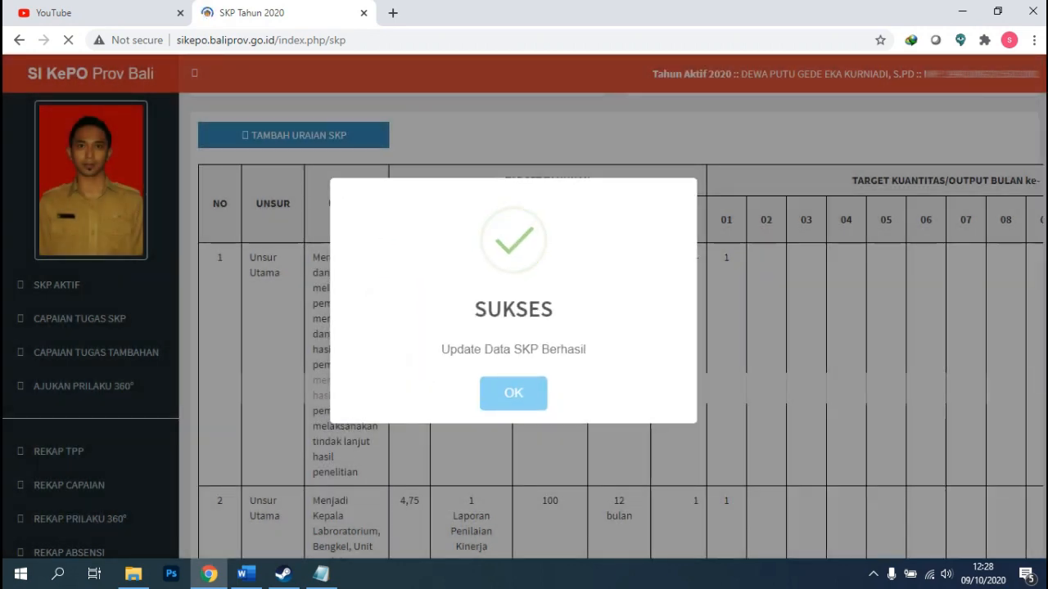
# Dismiss the SUKSES confirmation and scroll the refreshed SKP table.
pyautogui.click(514, 393)
pyautogui.scroll(-3, 514, 393)
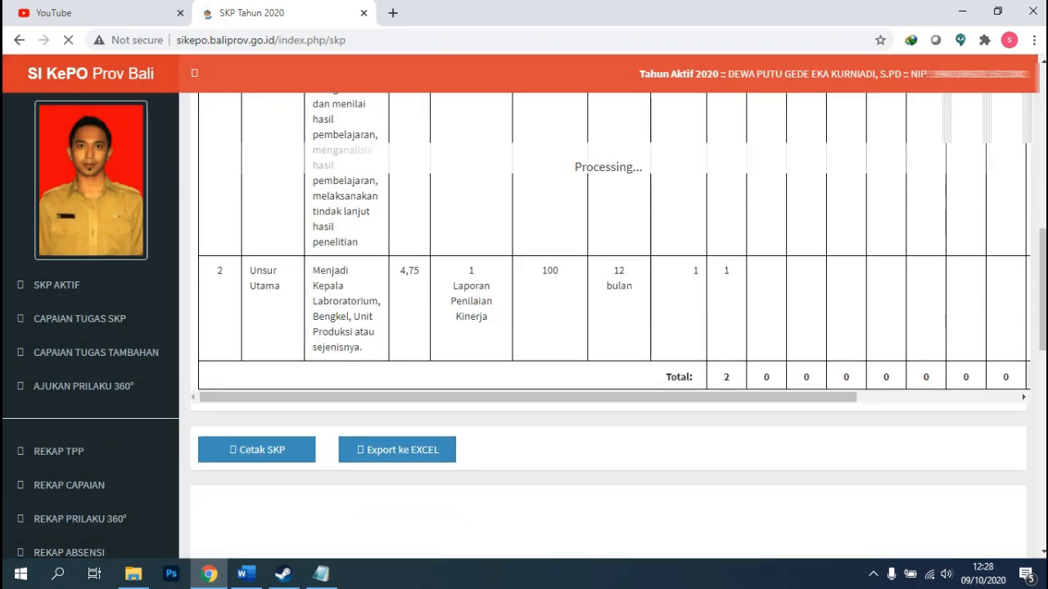
pyautogui.scroll(3, 610, 327)
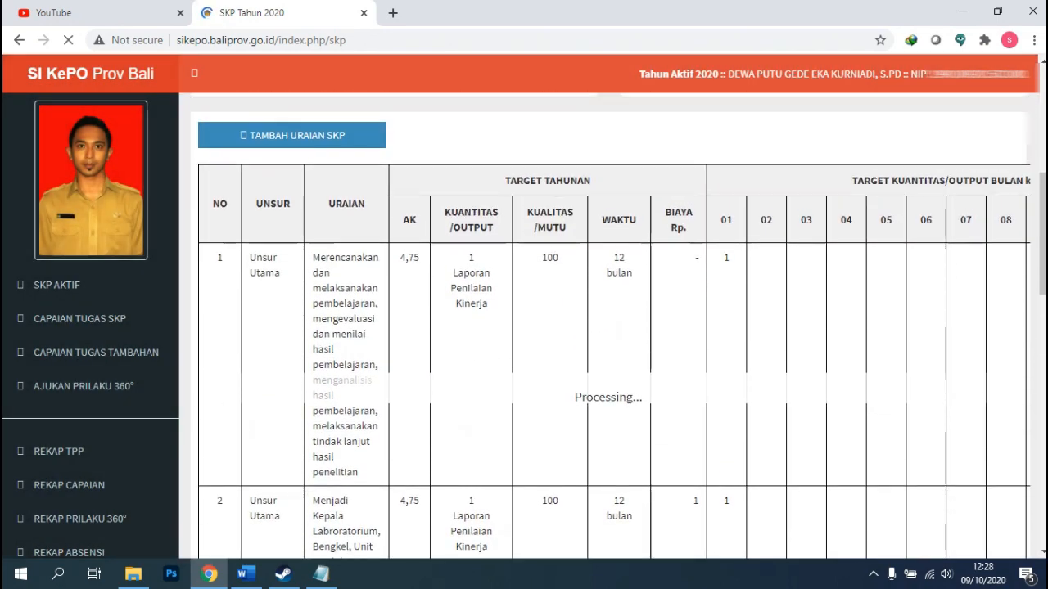
pyautogui.scroll(-1, 610, 327)
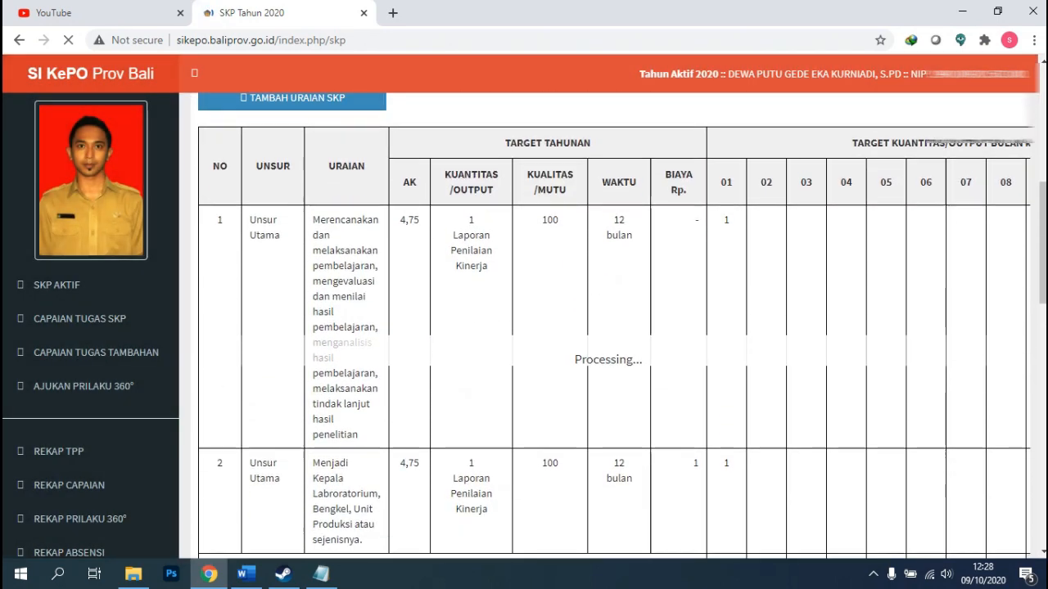
pyautogui.scroll(-2, 610, 327)
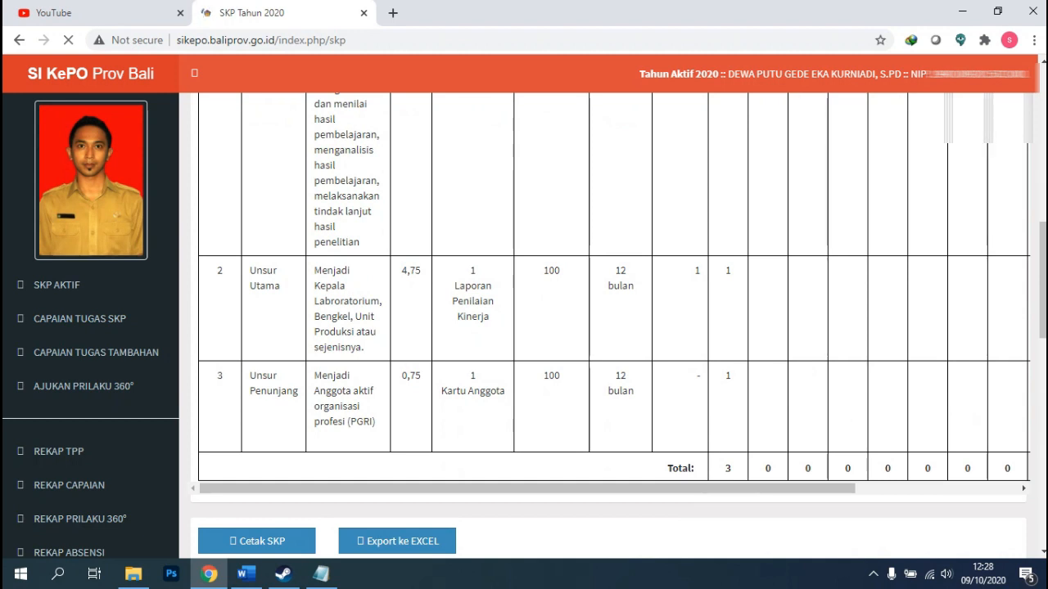
pyautogui.moveTo(528, 489); pyautogui.dragTo(692, 489)
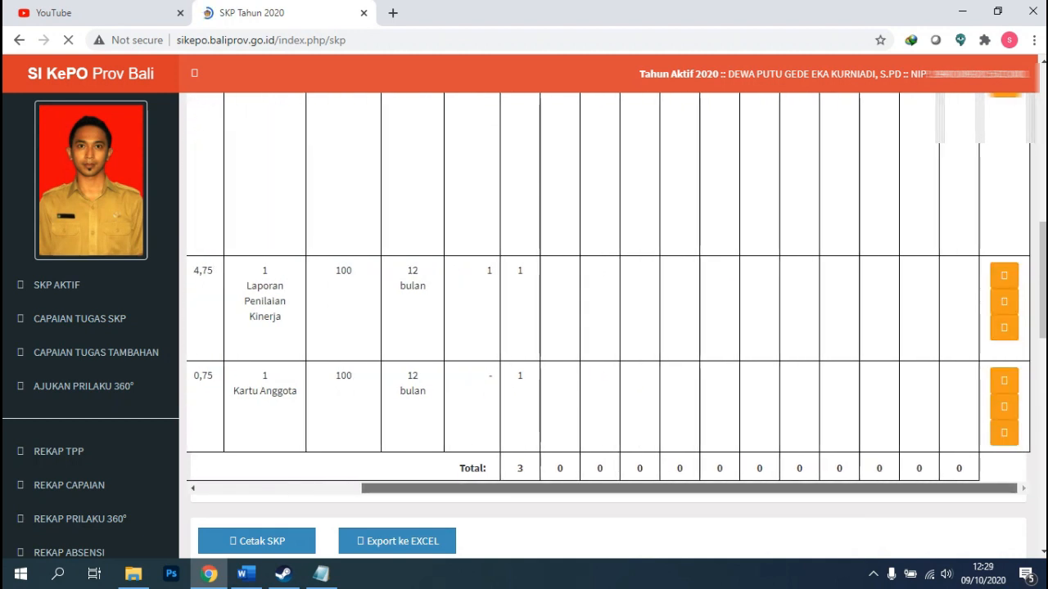
pyautogui.scroll(5, 610, 327)
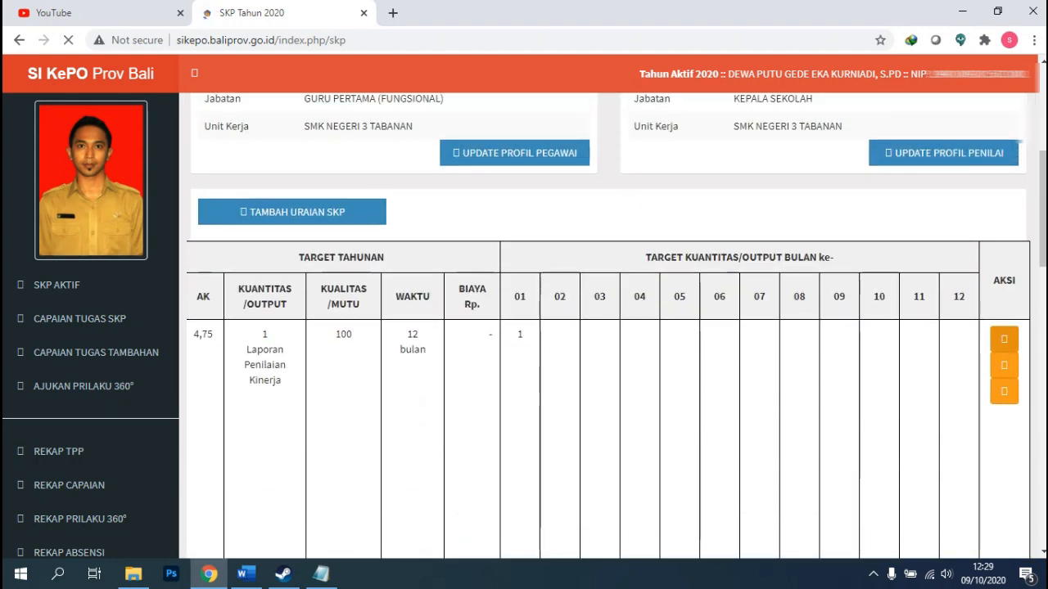
pyautogui.scroll(-1, 1000, 364)
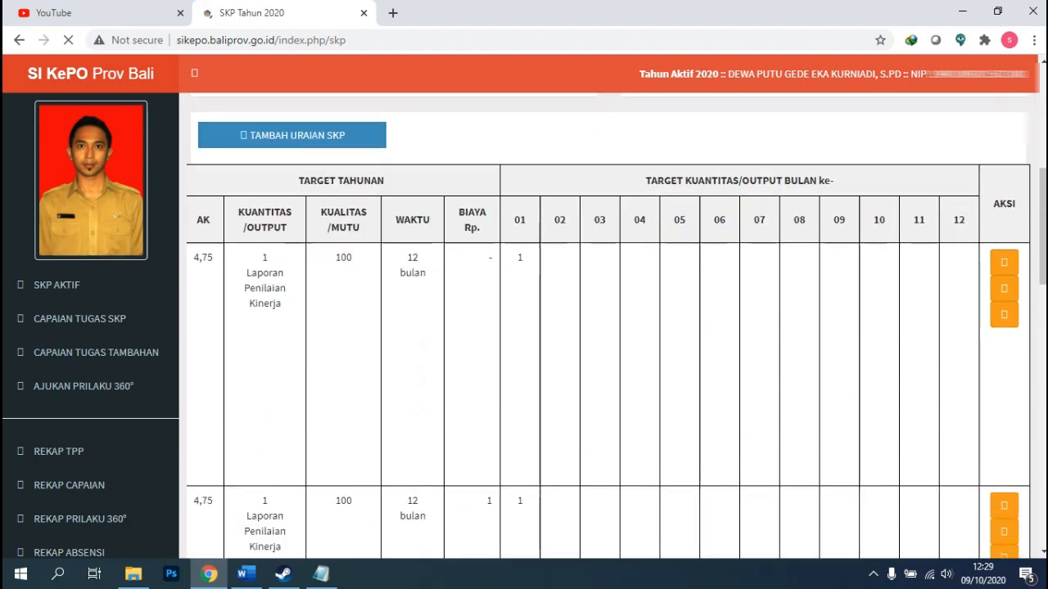
pyautogui.scroll(-2, 610, 328)
pyautogui.scroll(-2, 609, 328)
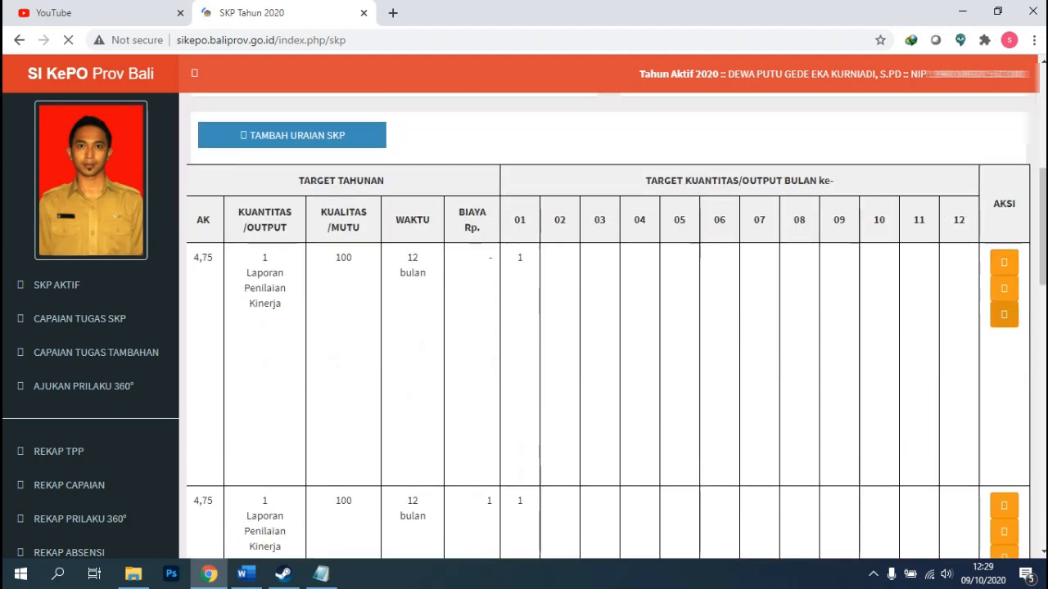
pyautogui.scroll(-3, 608, 326)
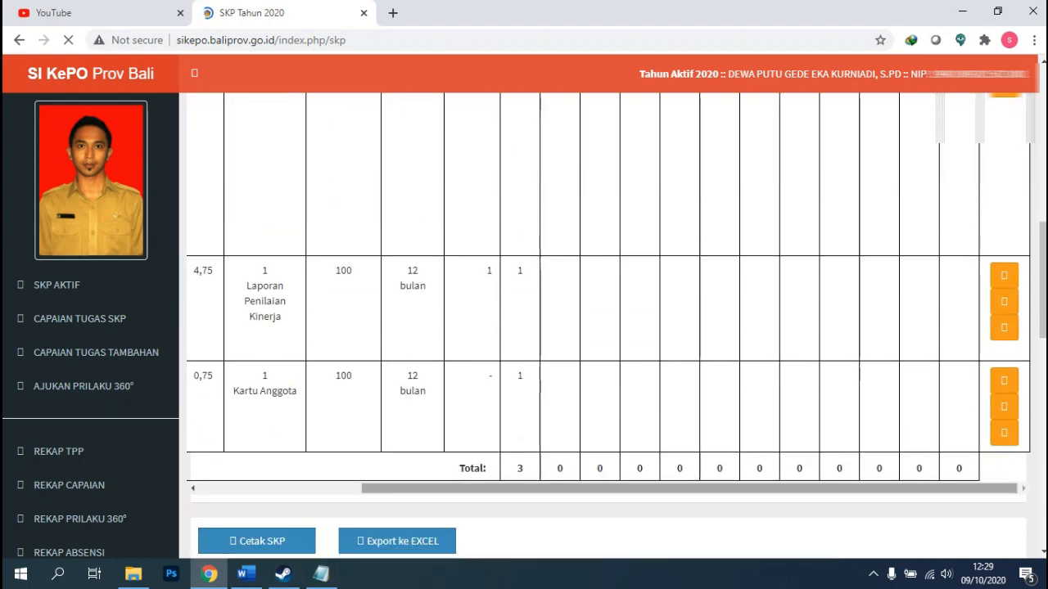
pyautogui.moveTo(451, 488); pyautogui.dragTo(288, 489)
pyautogui.scroll(2, 608, 326)
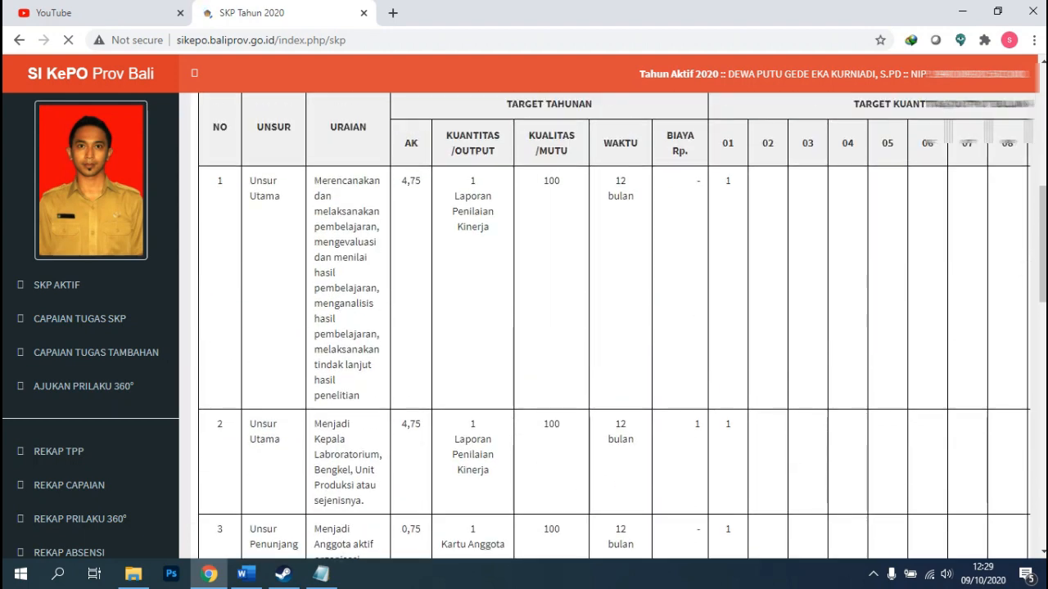
pyautogui.scroll(-3, 270, 195)
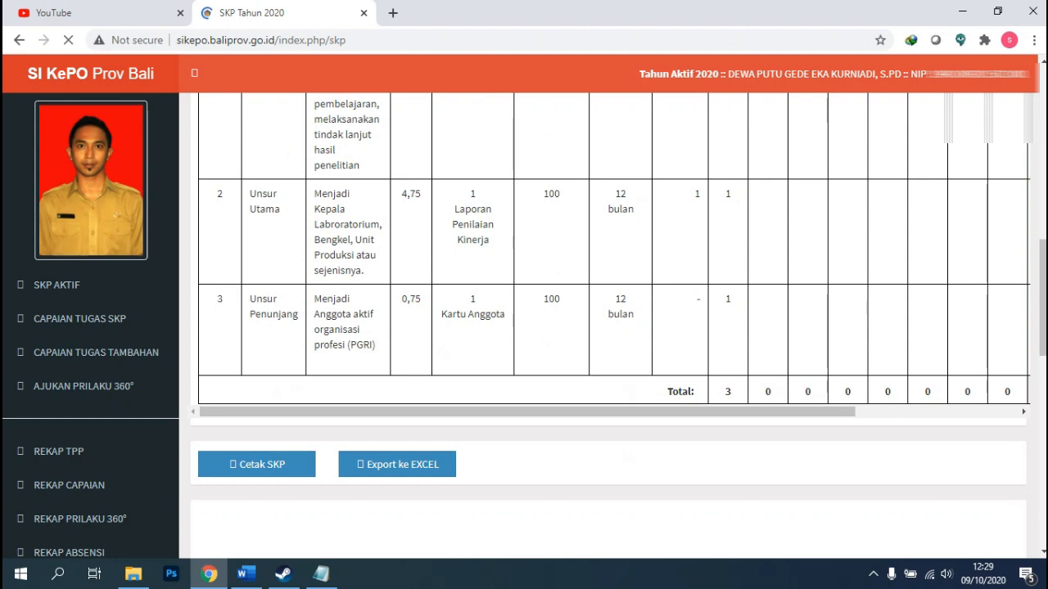
pyautogui.scroll(2, 276, 314)
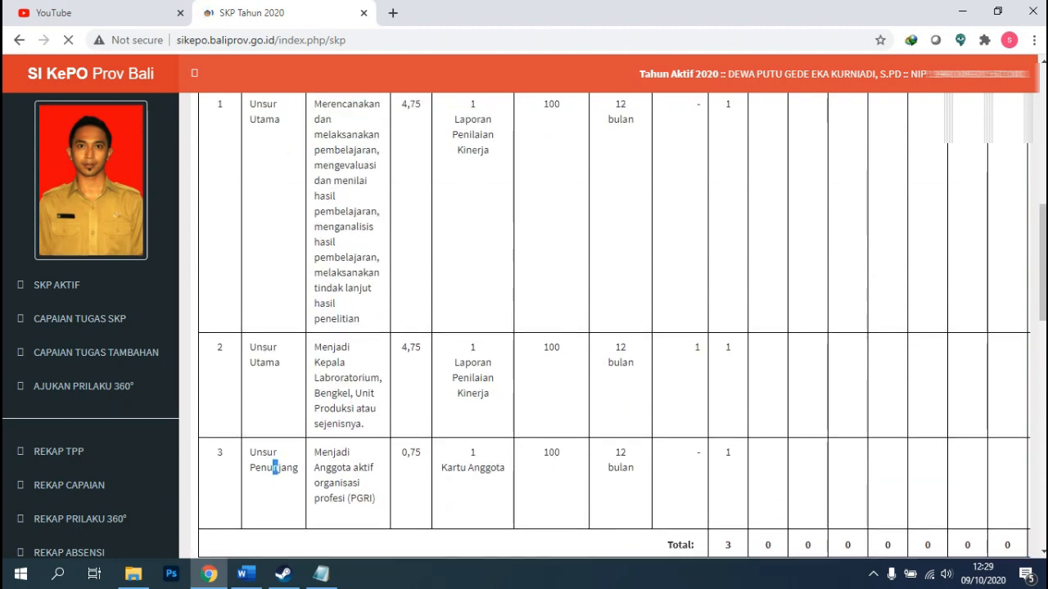
pyautogui.scroll(2, 276, 468)
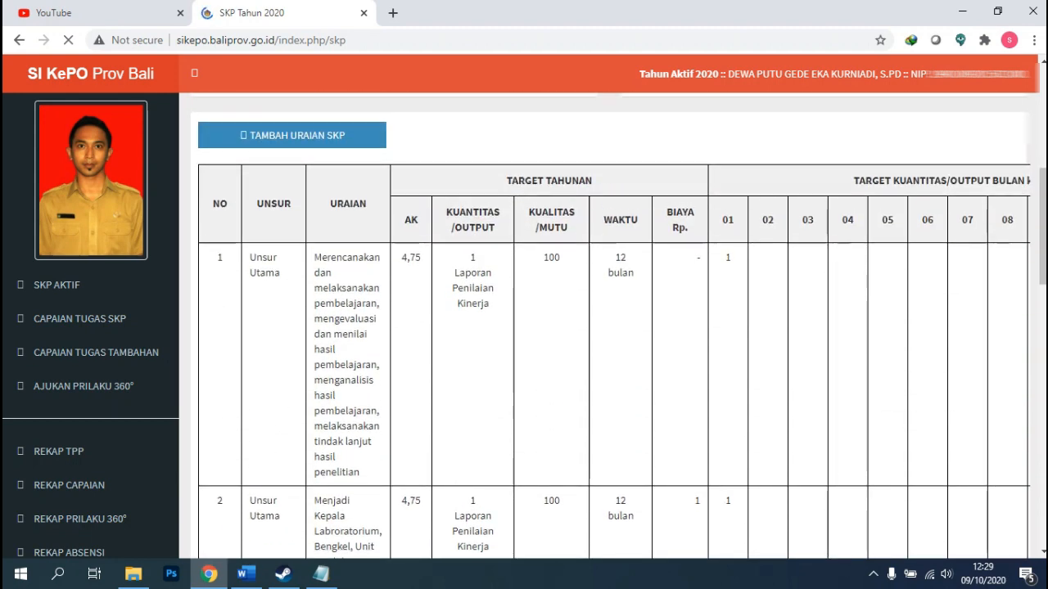
pyautogui.scroll(1, 611, 327)
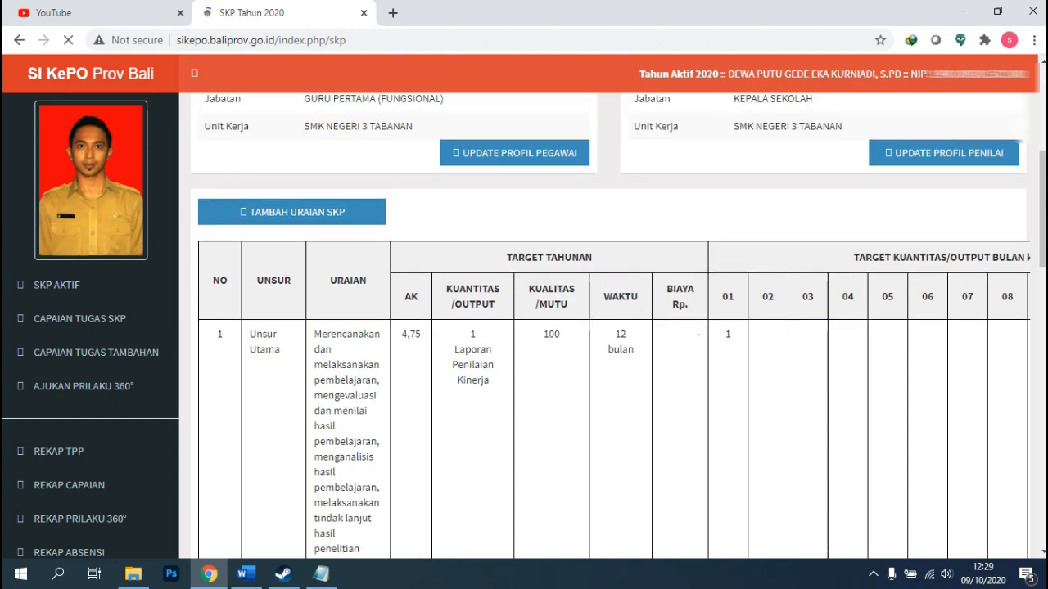